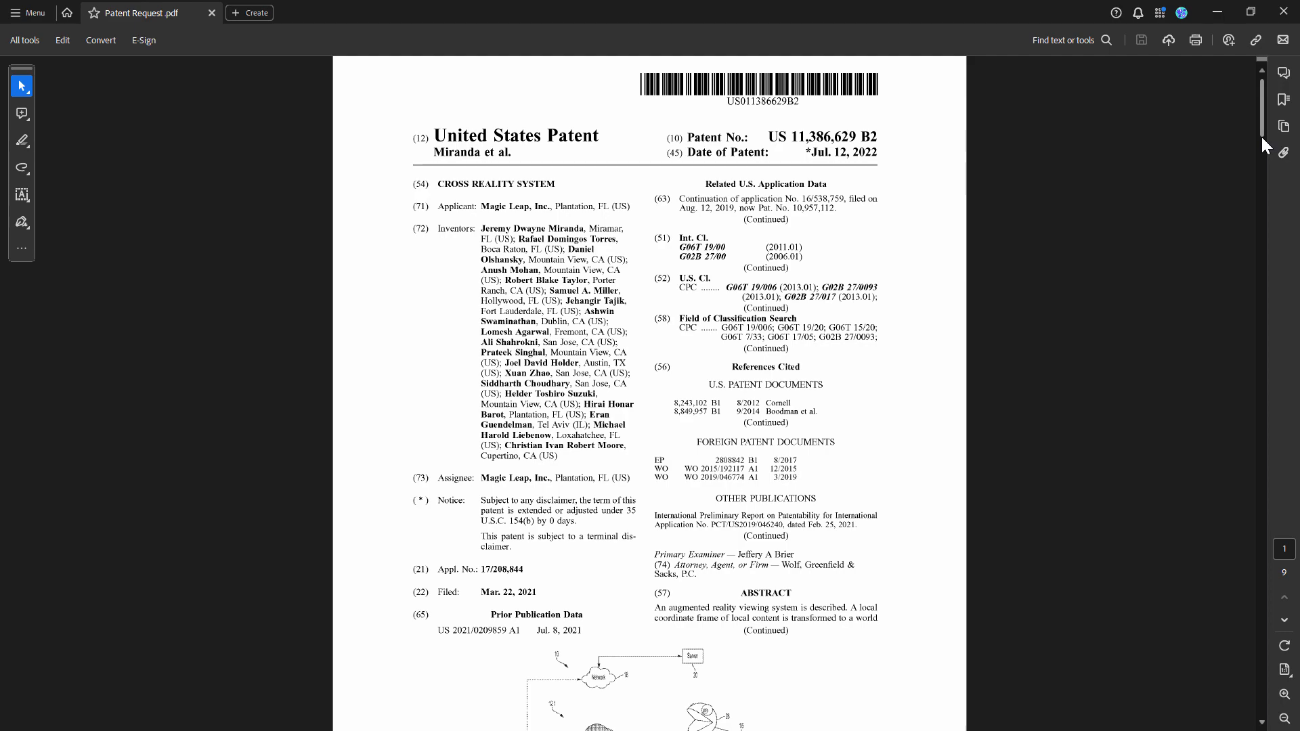
- Look through the pages of Patent Request.pdf to examine the barcodes, page orientation and layout of the scanned patents
mouse_move(1261, 126)
left_mouse_down()
mouse_move(1265, 201)
mouse_move(1258, 113)
left_mouse_up()
left_click_drag(1258, 107, 1288, 275)
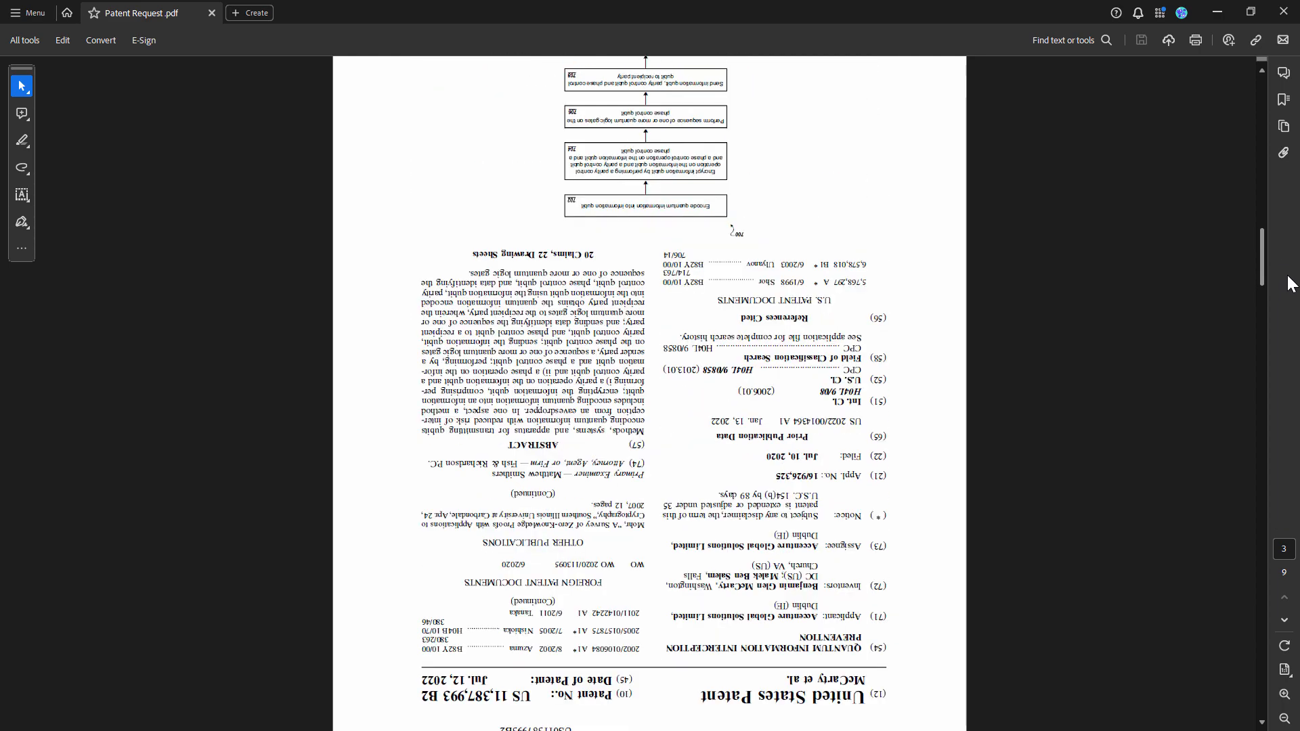
scroll(619, 628, "down", 2)
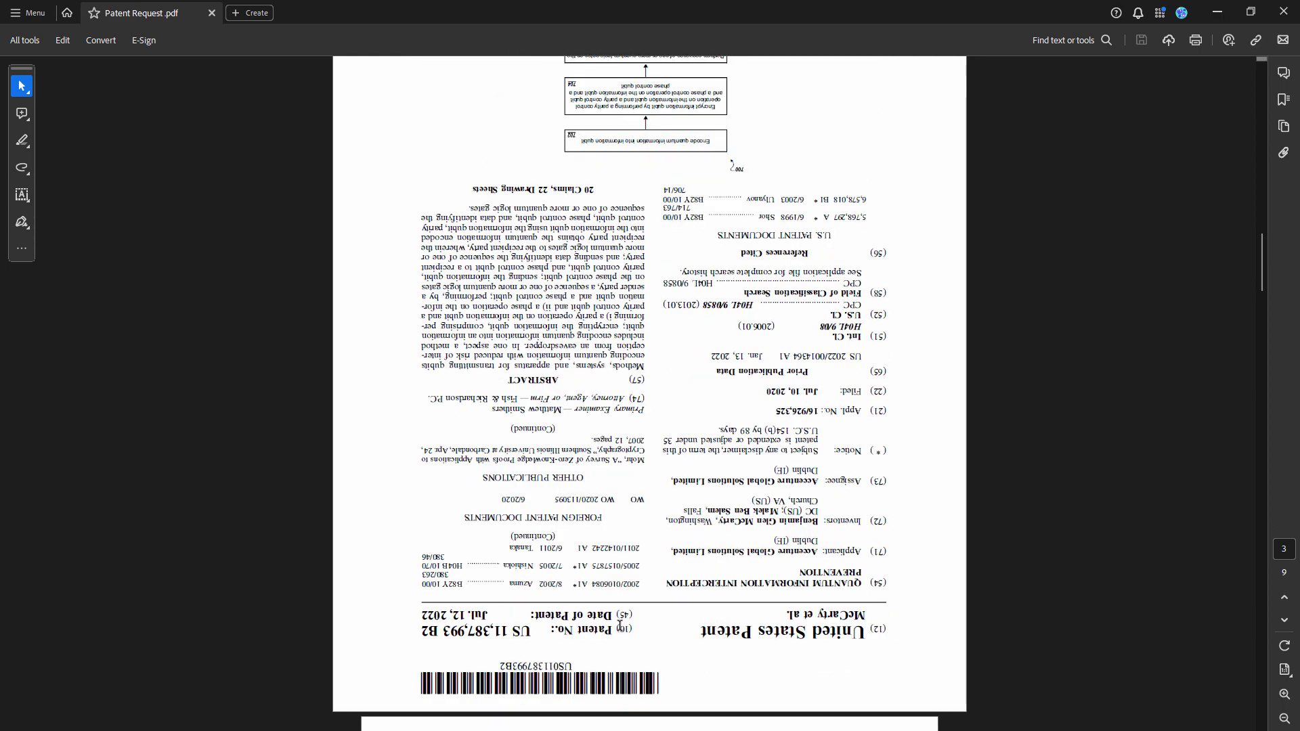
scroll(1098, 377, "down", 18)
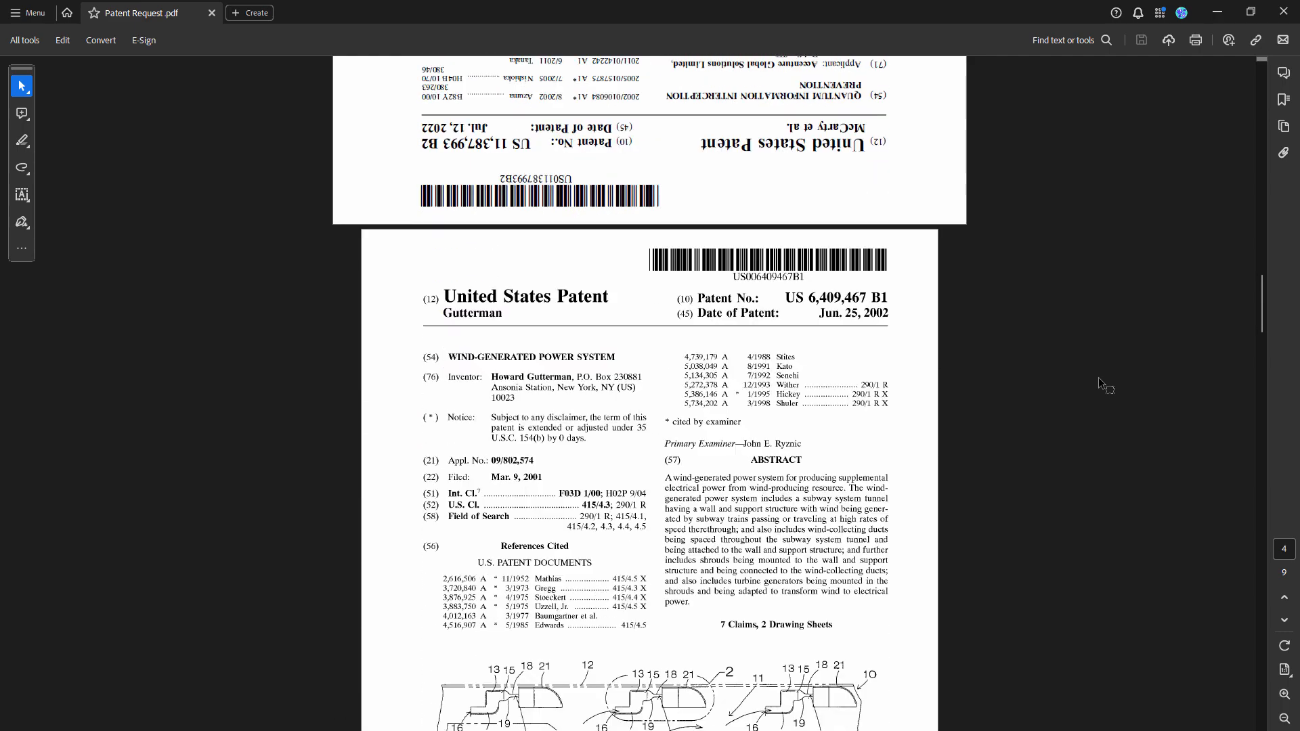
scroll(1099, 377, "down", 14)
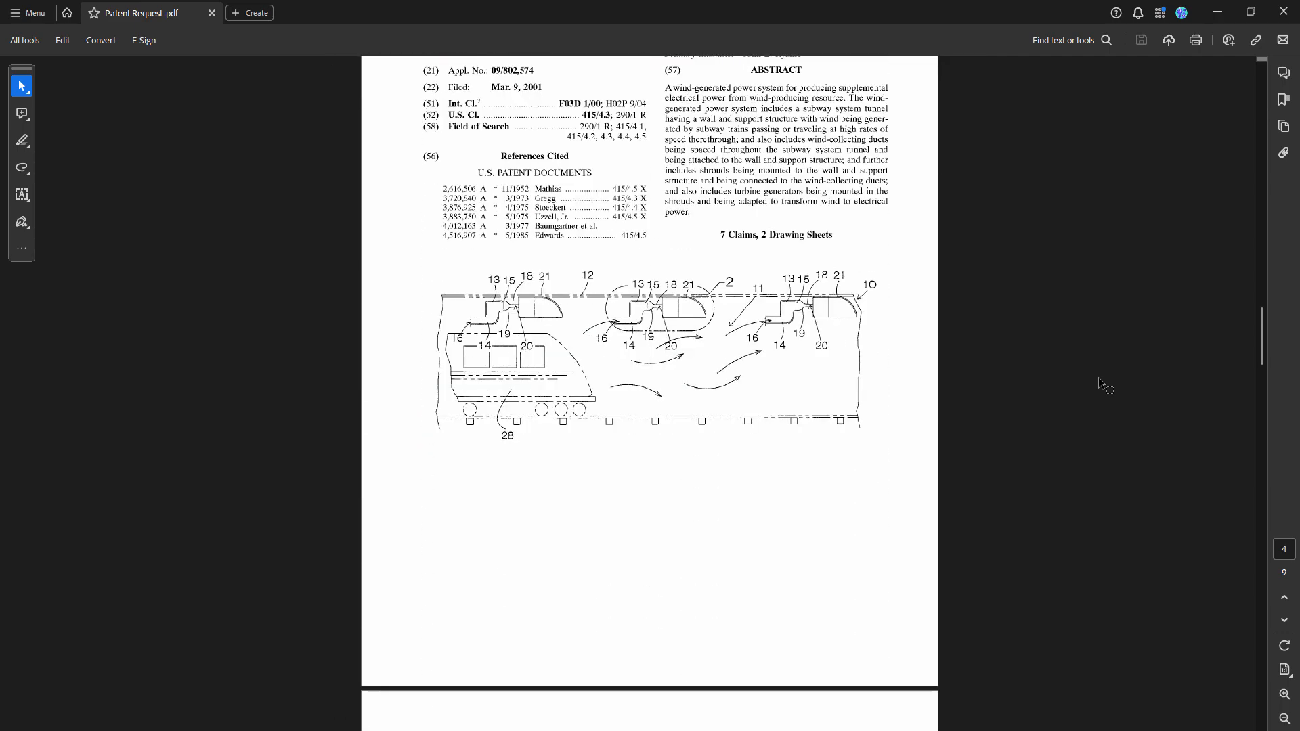
scroll(1099, 380, "down", 3)
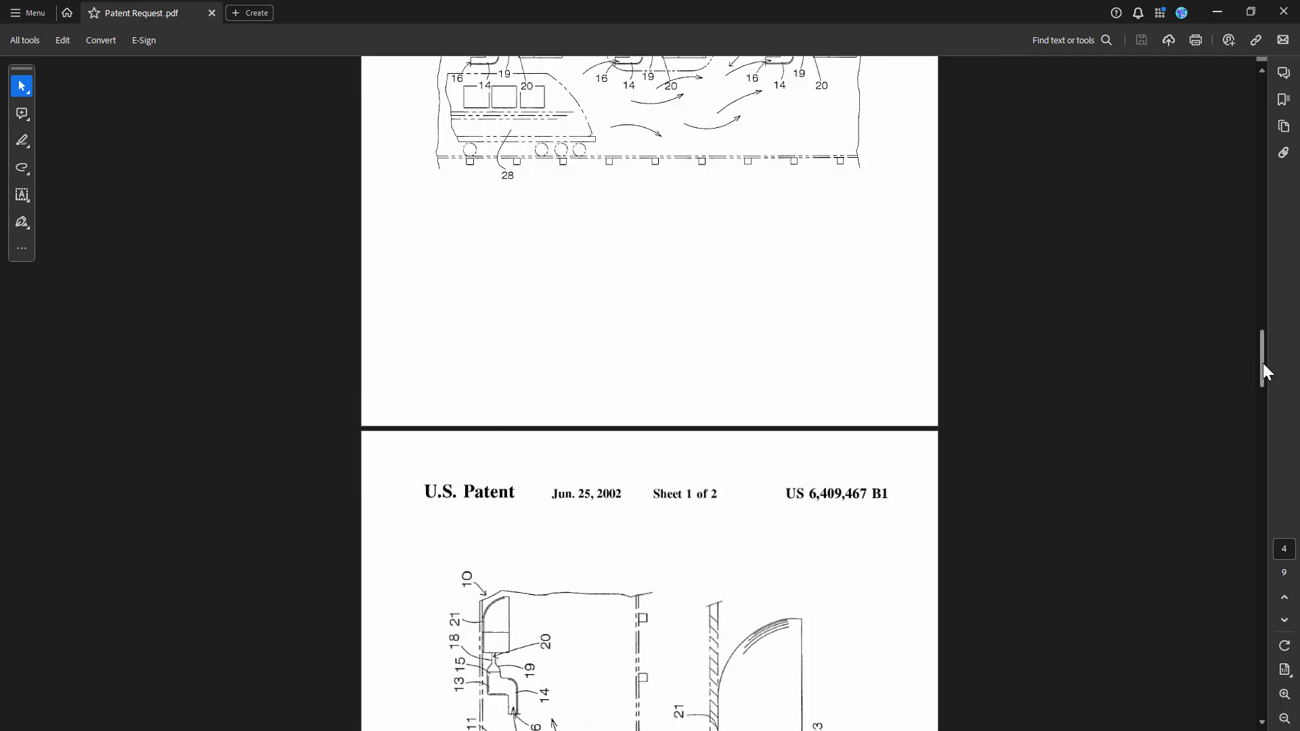
left_click_drag(1263, 364, 1274, 93)
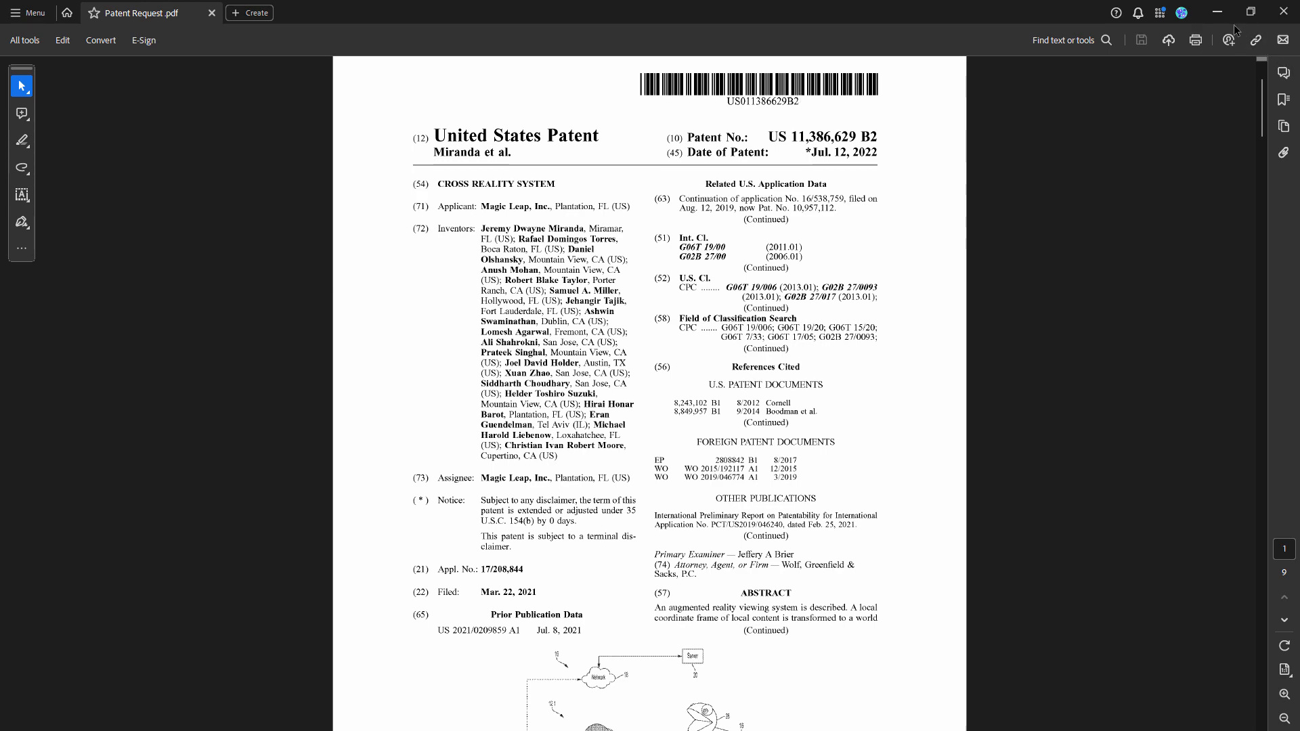
- Switch to Power Automate and start a blank automated cloud flow, skipping the initial name and trigger setup
left_click(1216, 13)
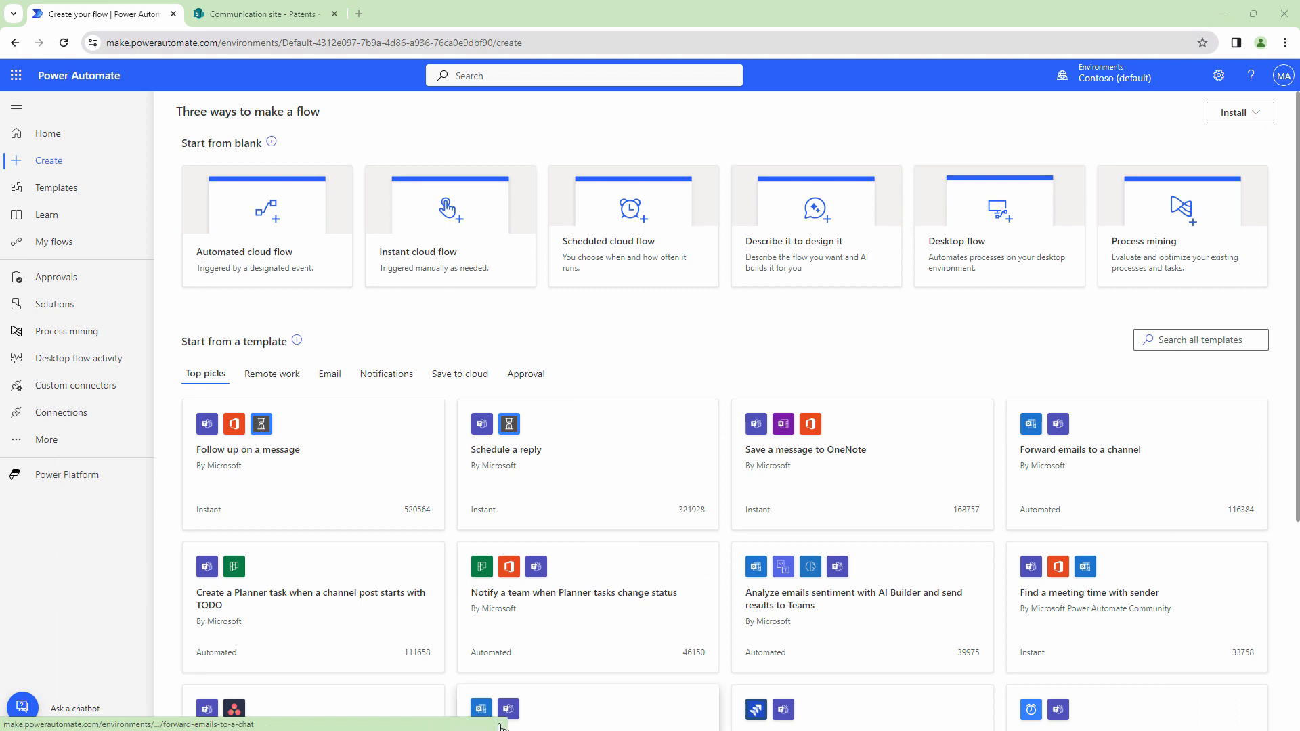
left_click(264, 263)
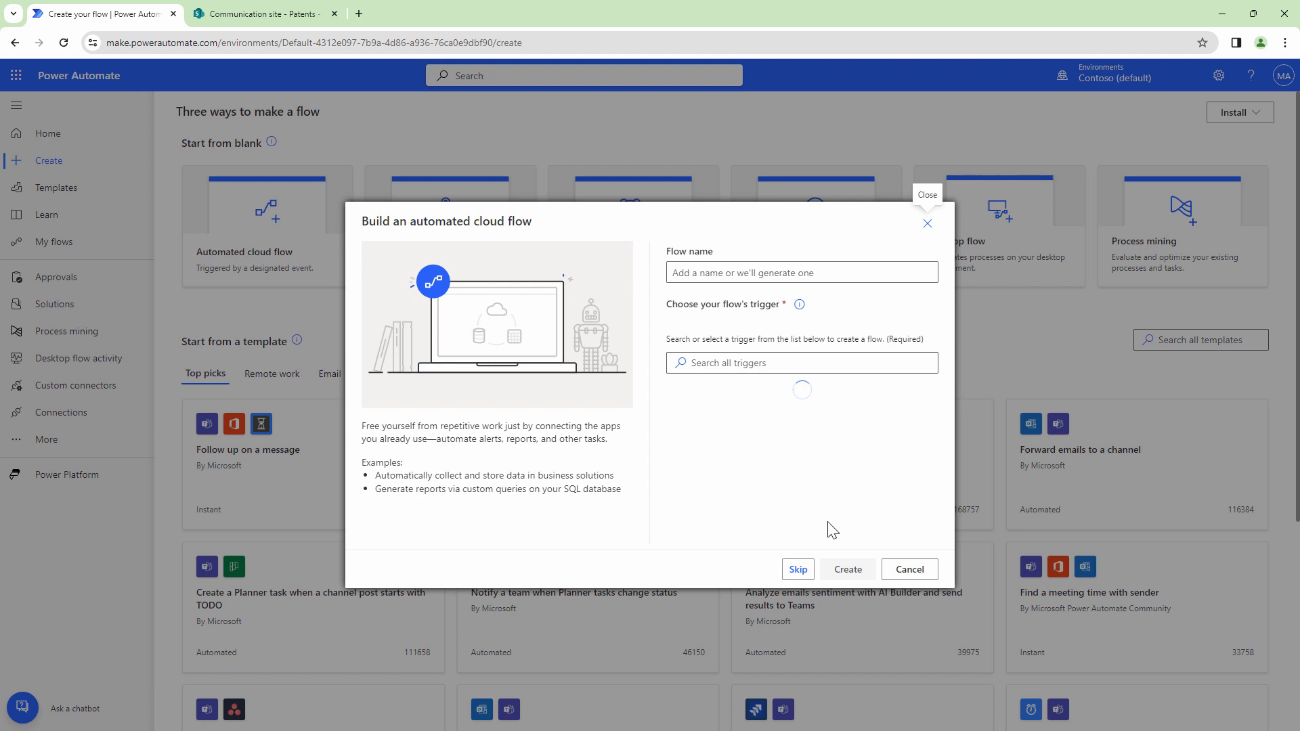
left_click(797, 568)
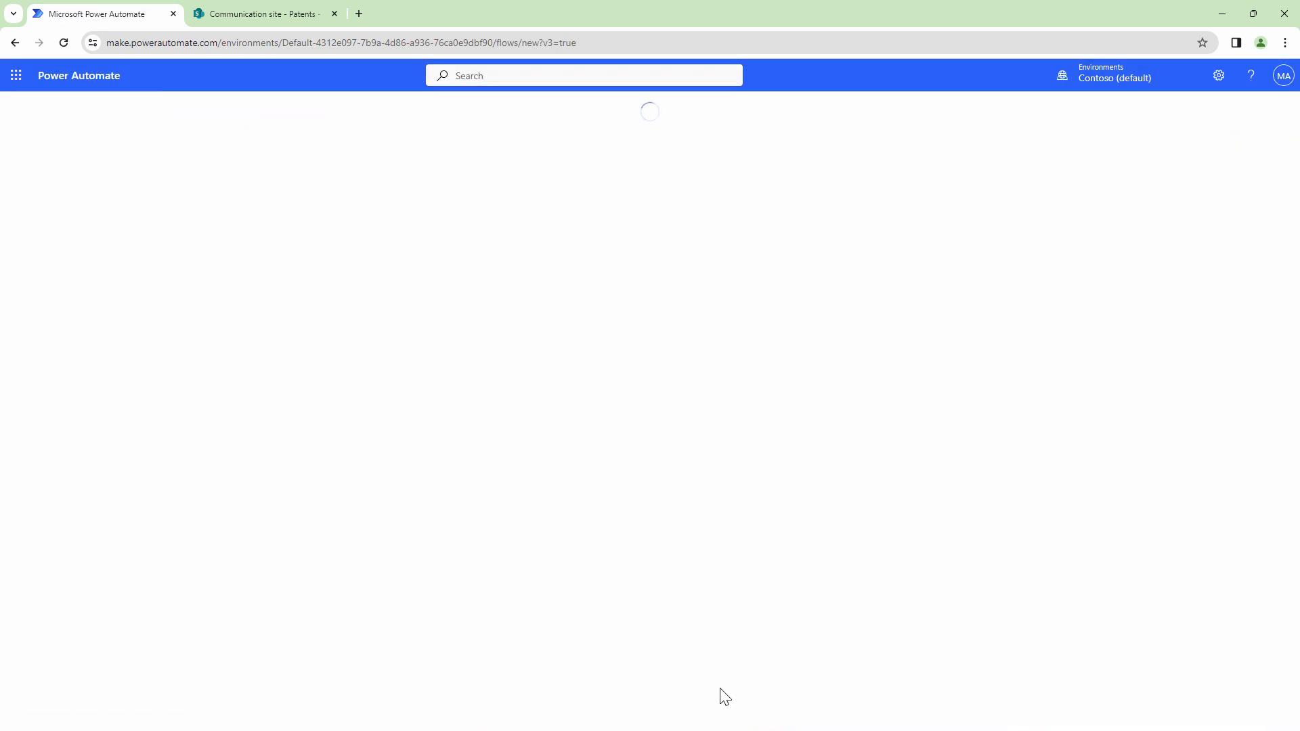
- Add the SharePoint trigger "When a file is created or modified (properties only)" to the flow
left_click(222, 183)
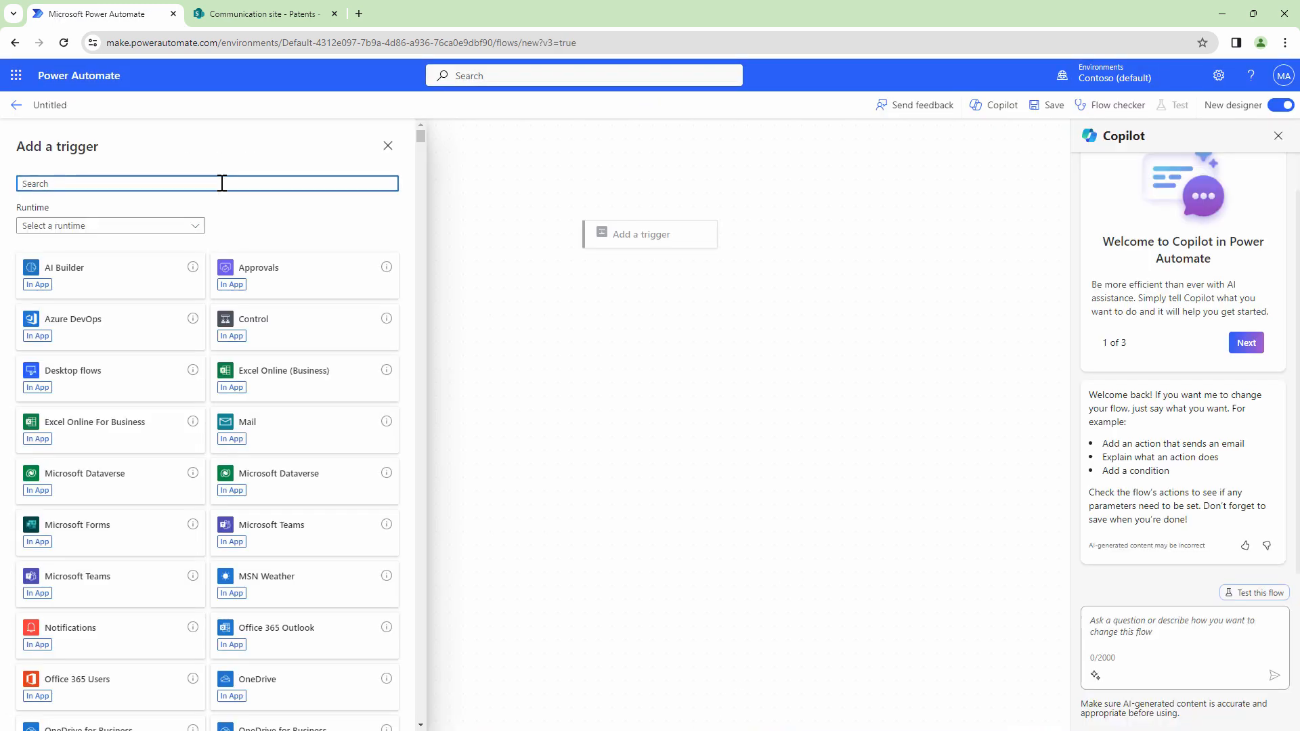
type("SharePoint")
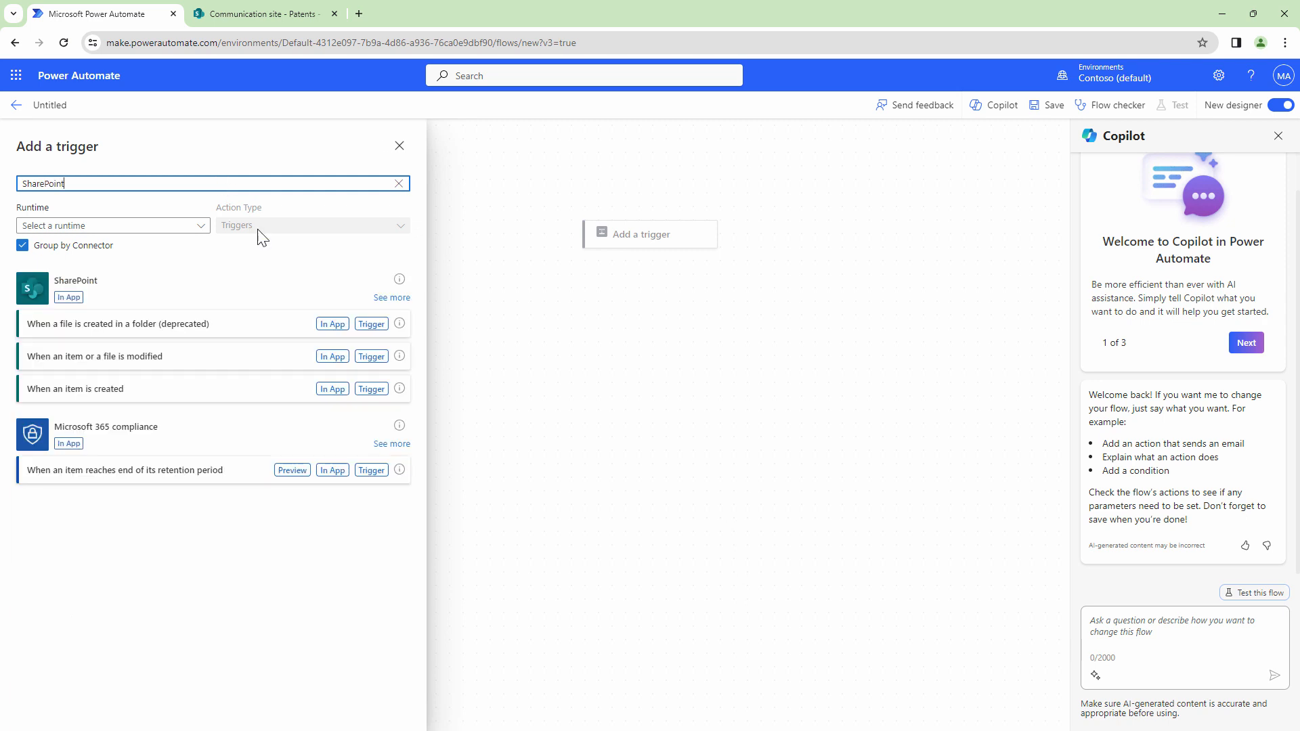
left_click(390, 298)
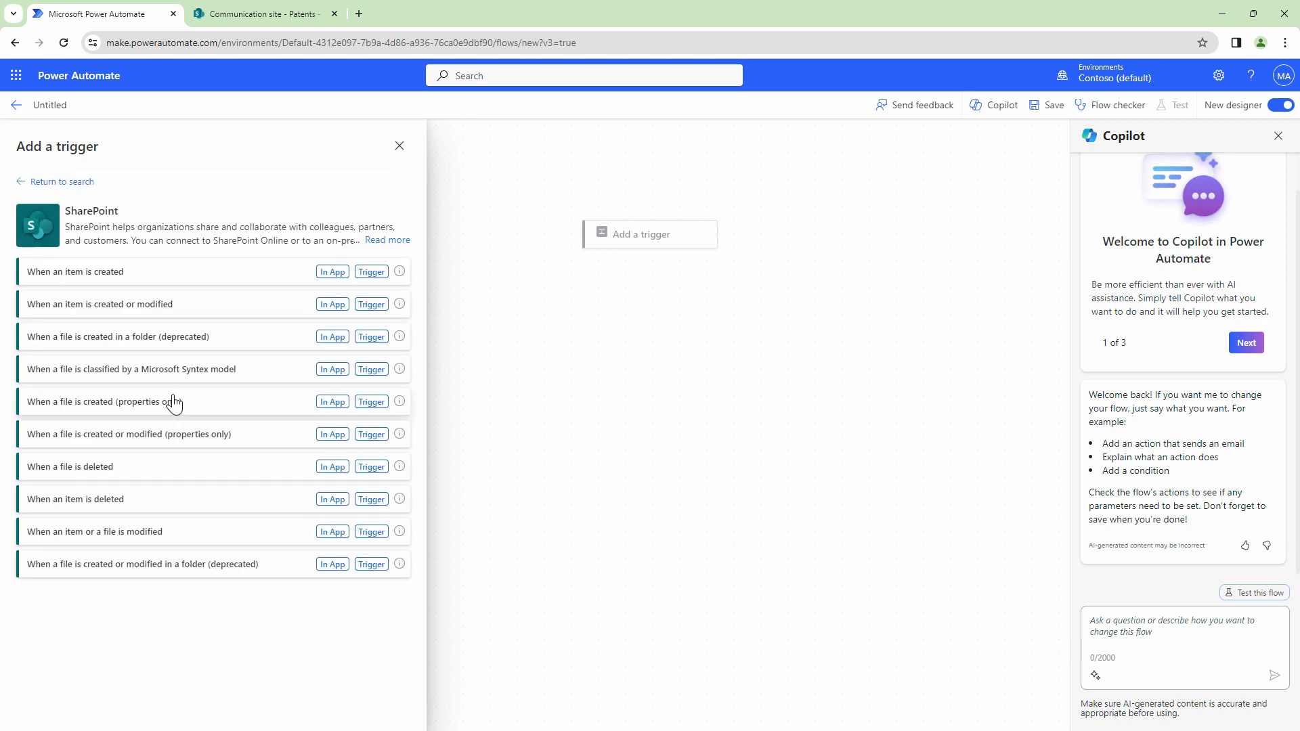
left_click(178, 440)
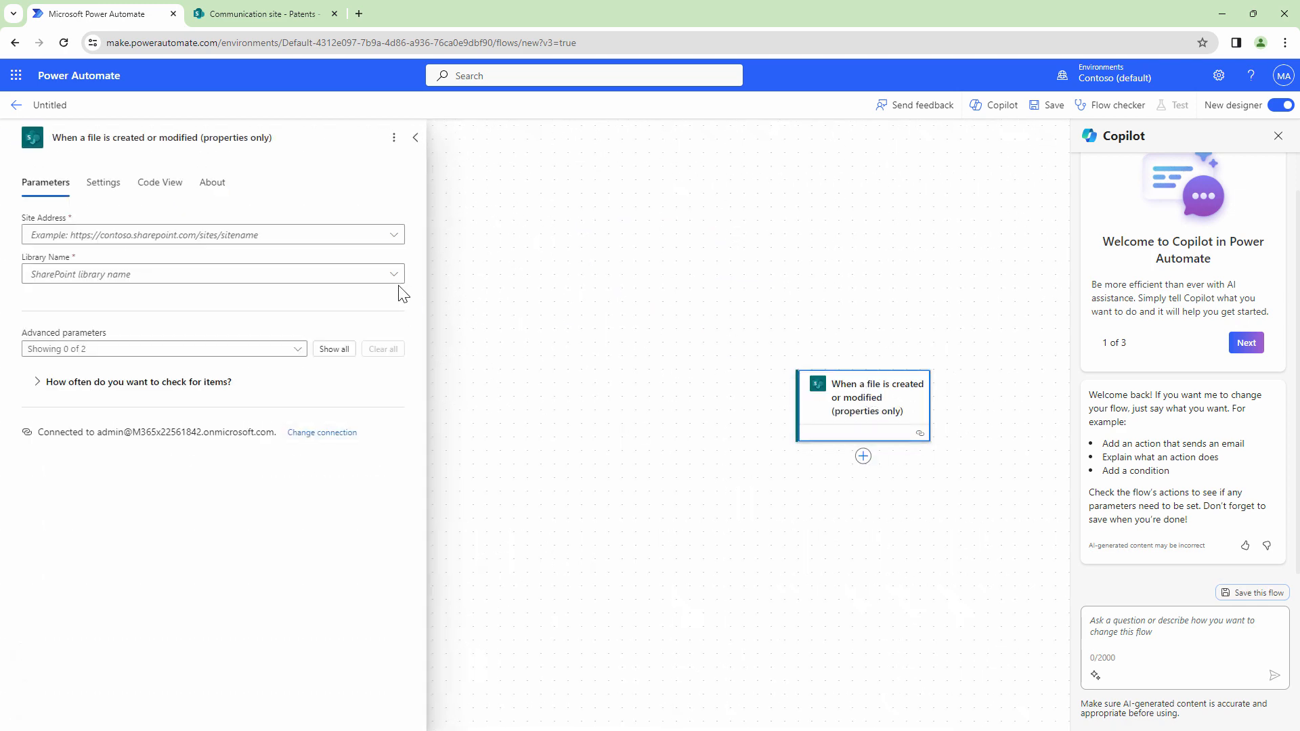
- Set the trigger's site address to Communication site and its library name to Source Lib
left_click(395, 236)
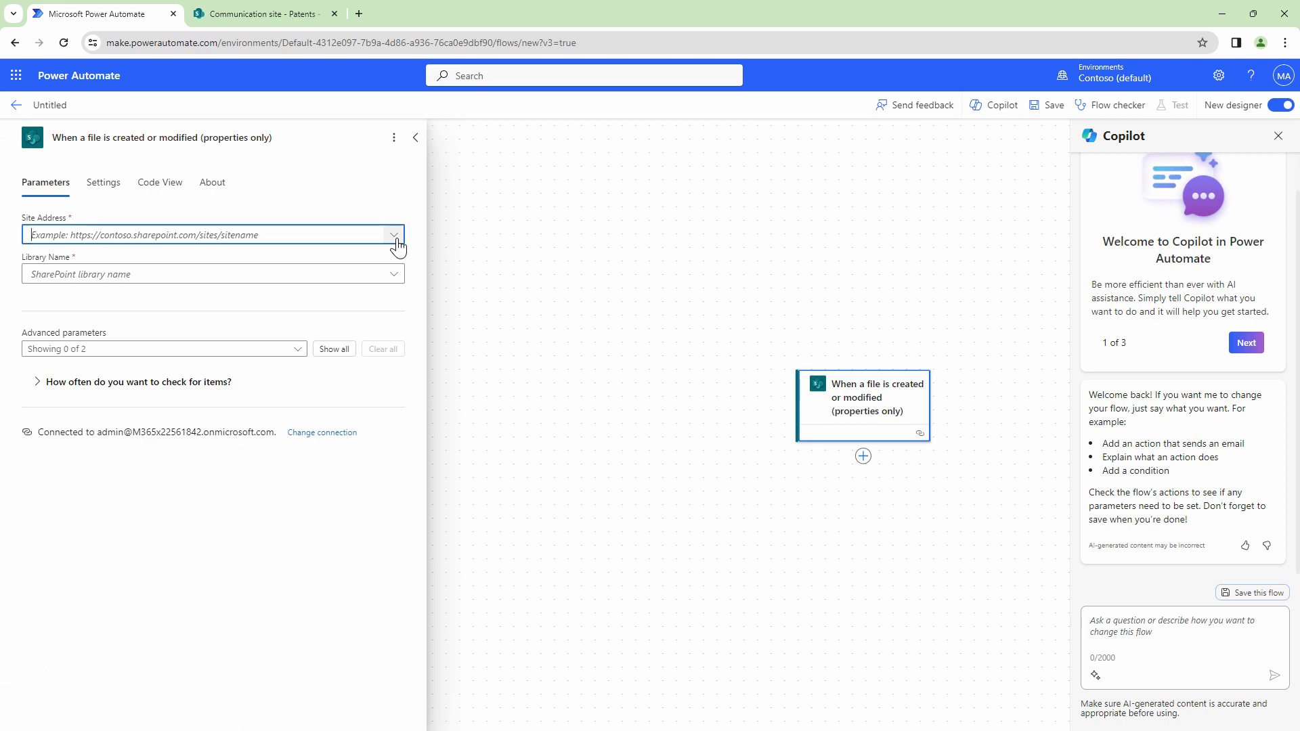
left_click(306, 279)
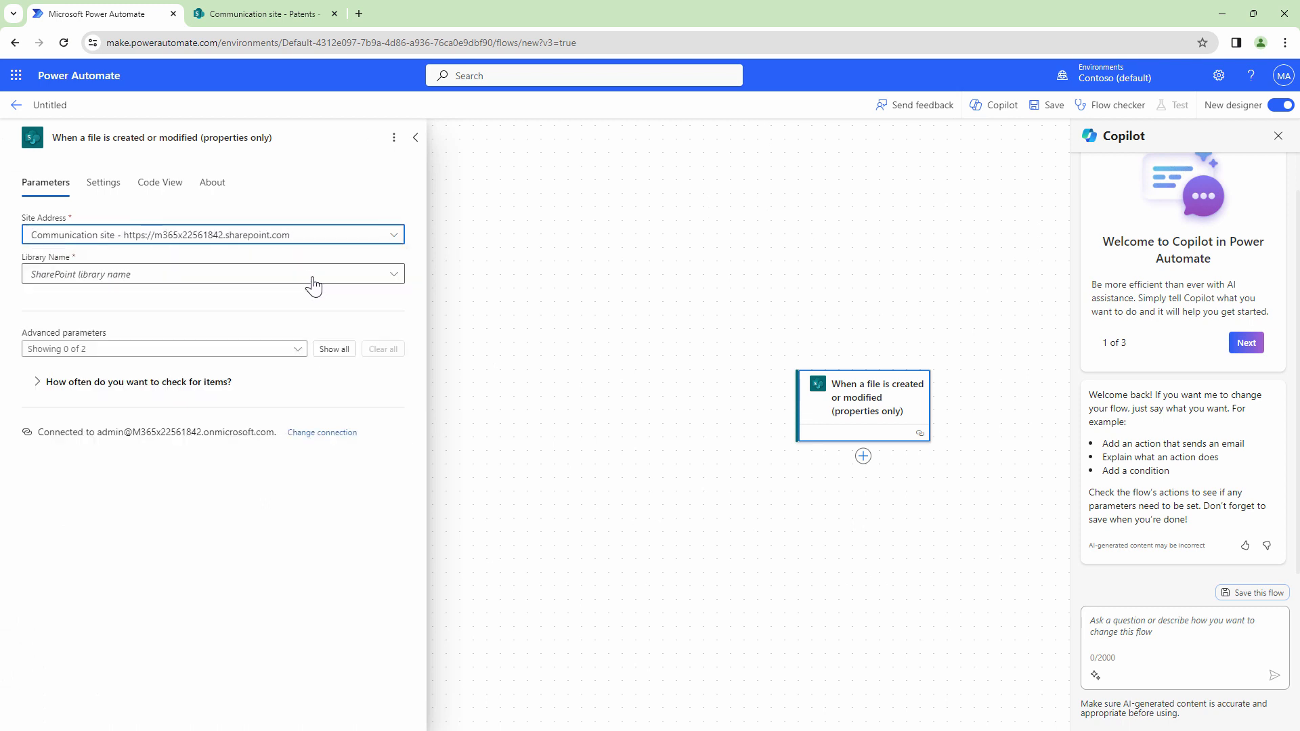
left_click(391, 275)
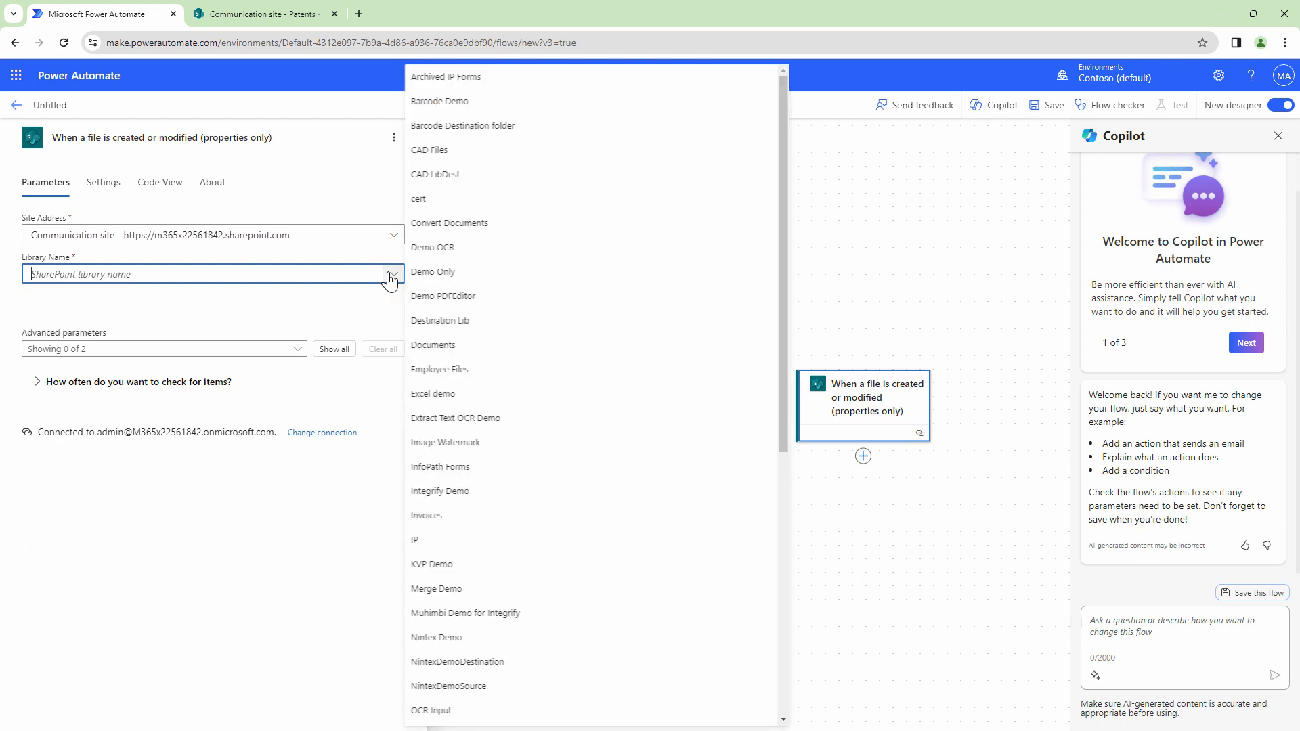
scroll(479, 676, "down", 8)
left_click(481, 675)
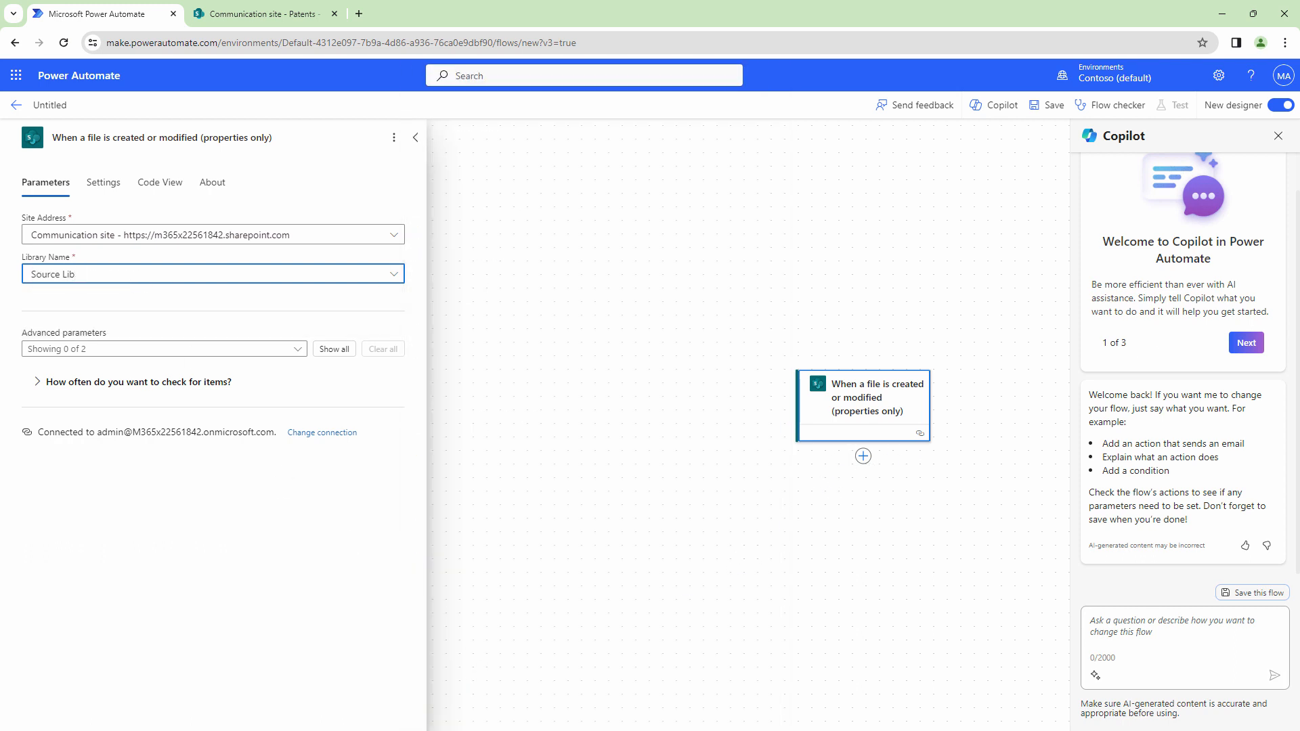
- Close the Copilot pane and add the SharePoint "Get file content" action below the trigger
left_click(1278, 136)
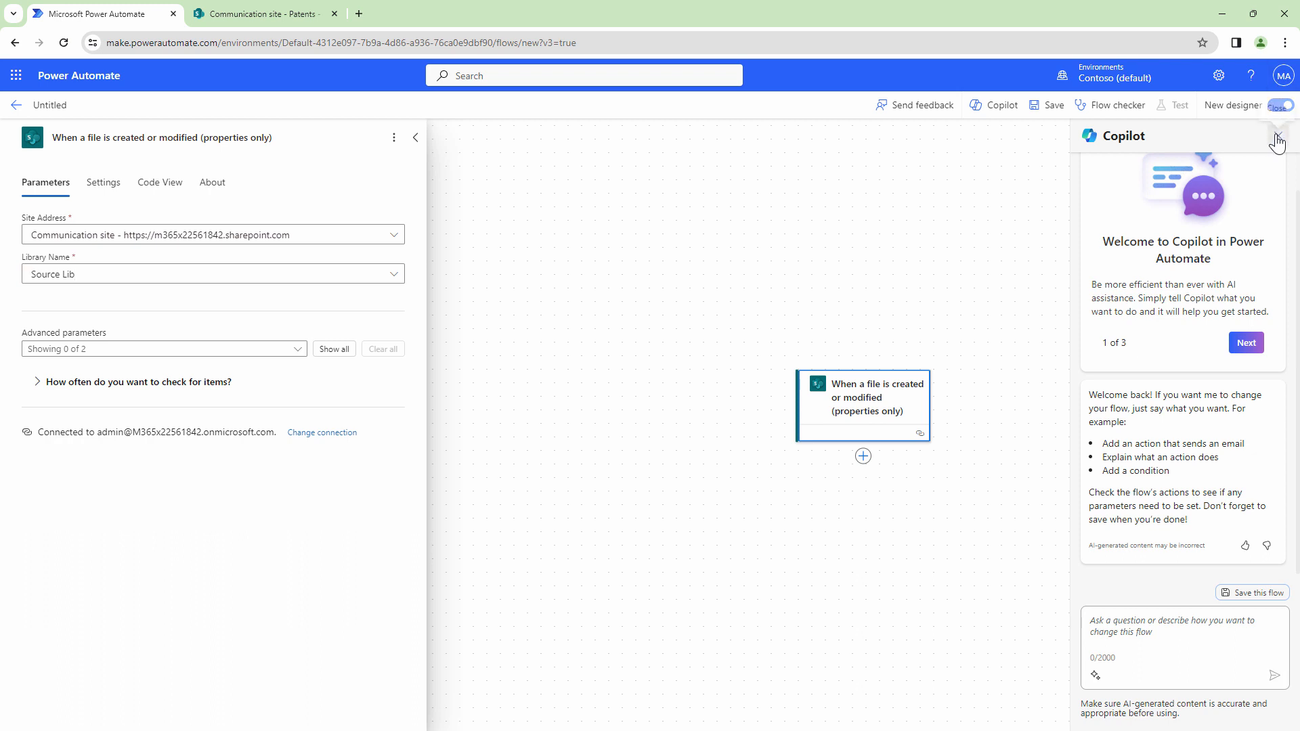
left_click(864, 456)
left_click(914, 466)
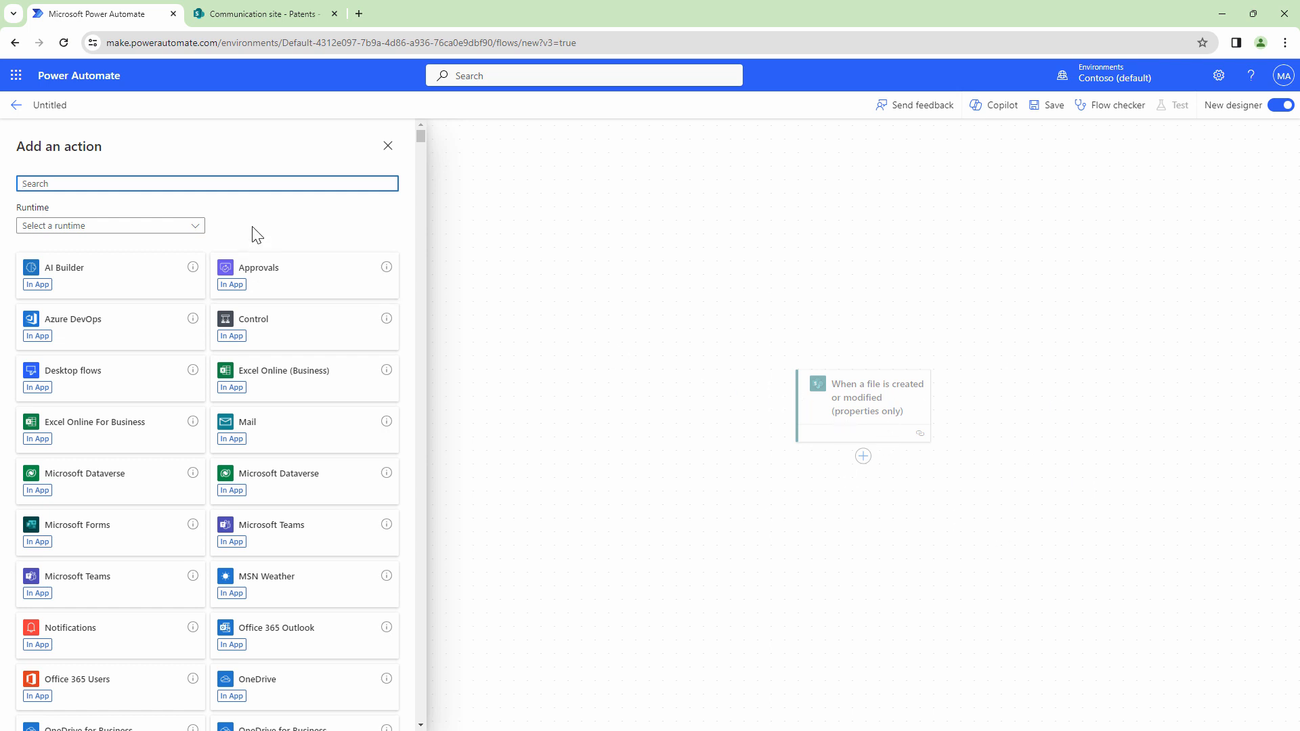
type("SharePoint")
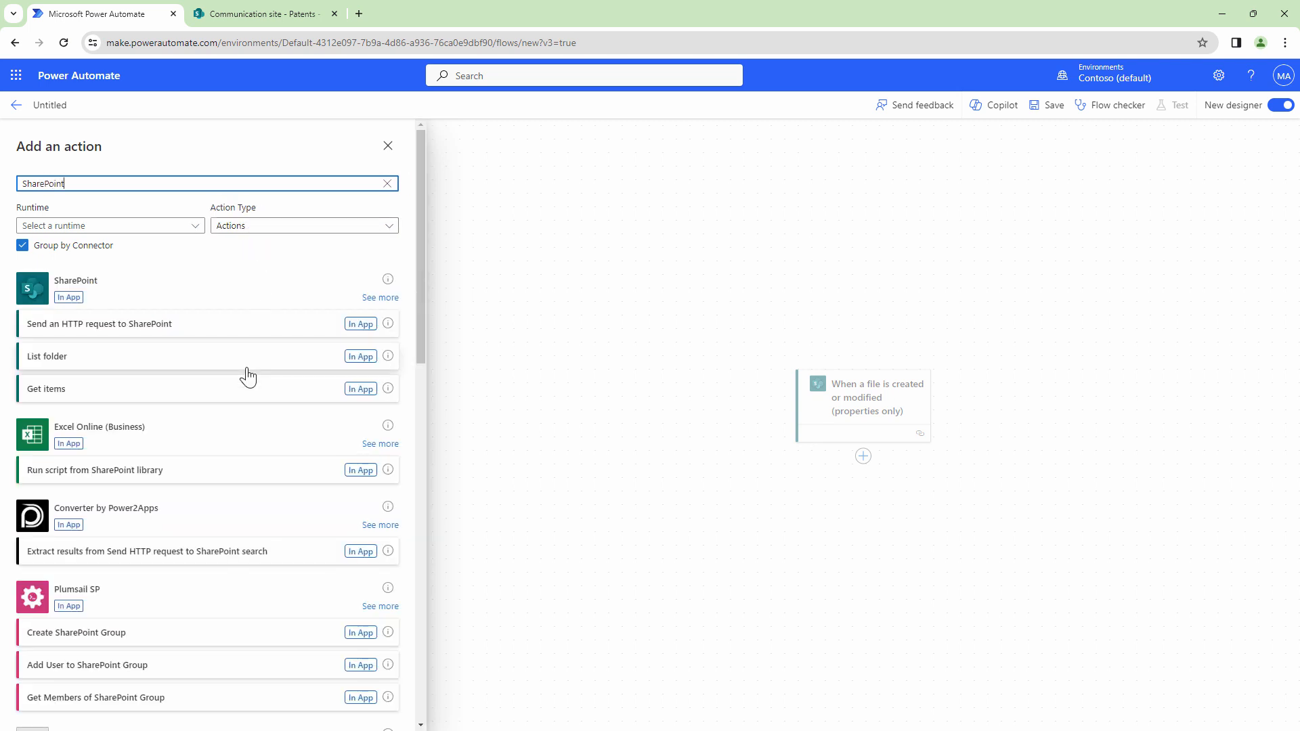
left_click(381, 298)
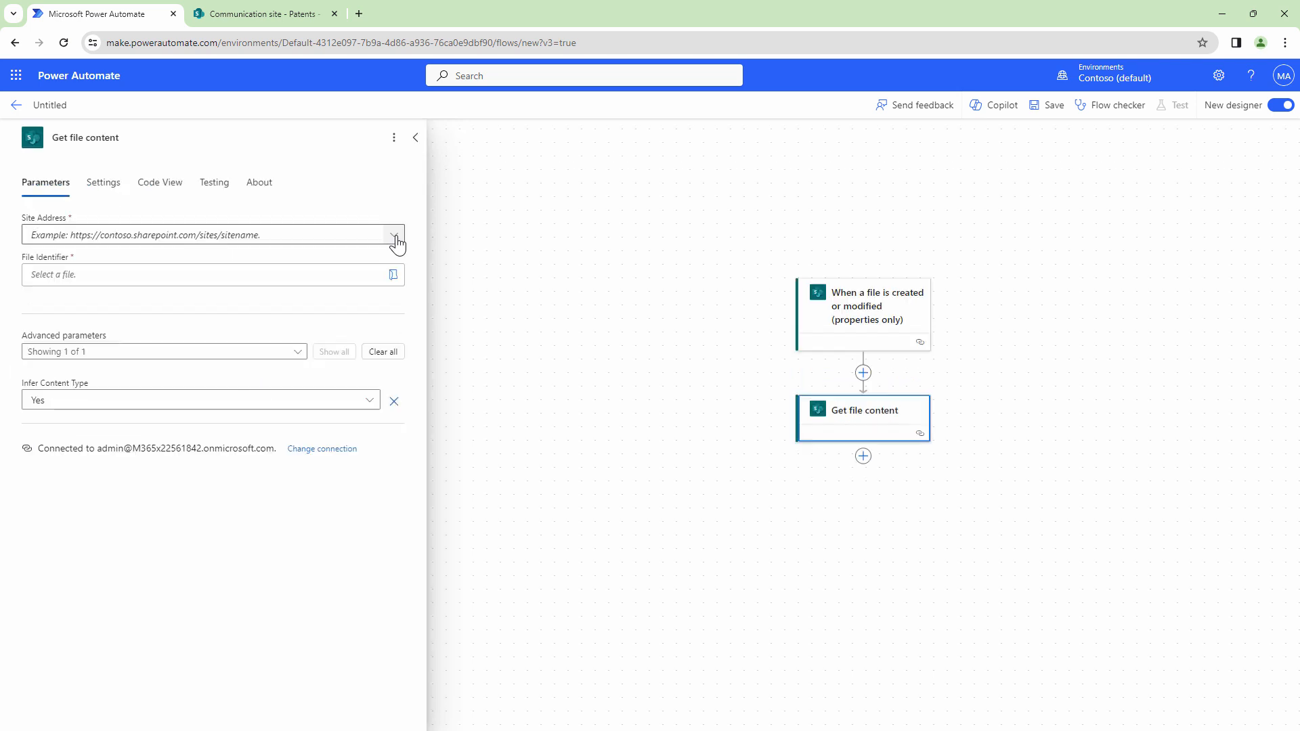
- Set Get file content's site address to Communication site and its File Identifier to the trigger's Identifier output
left_click(395, 237)
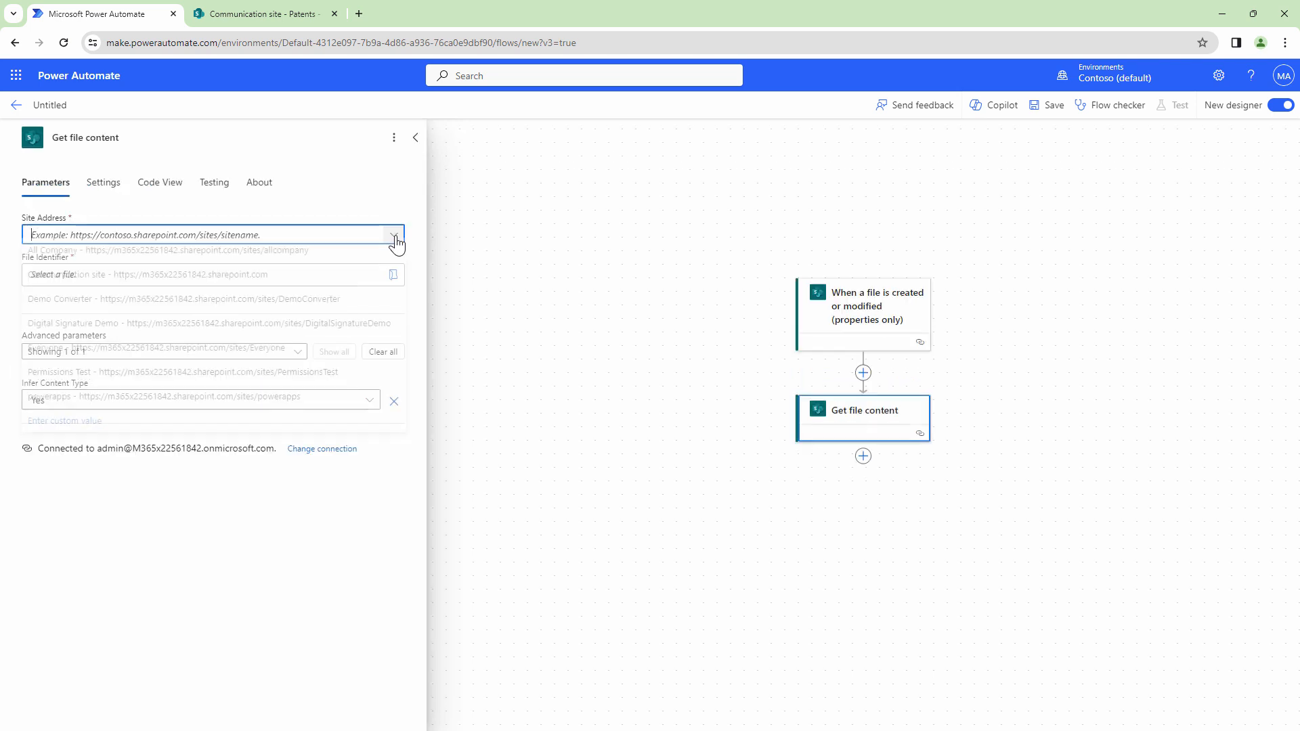
left_click(283, 280)
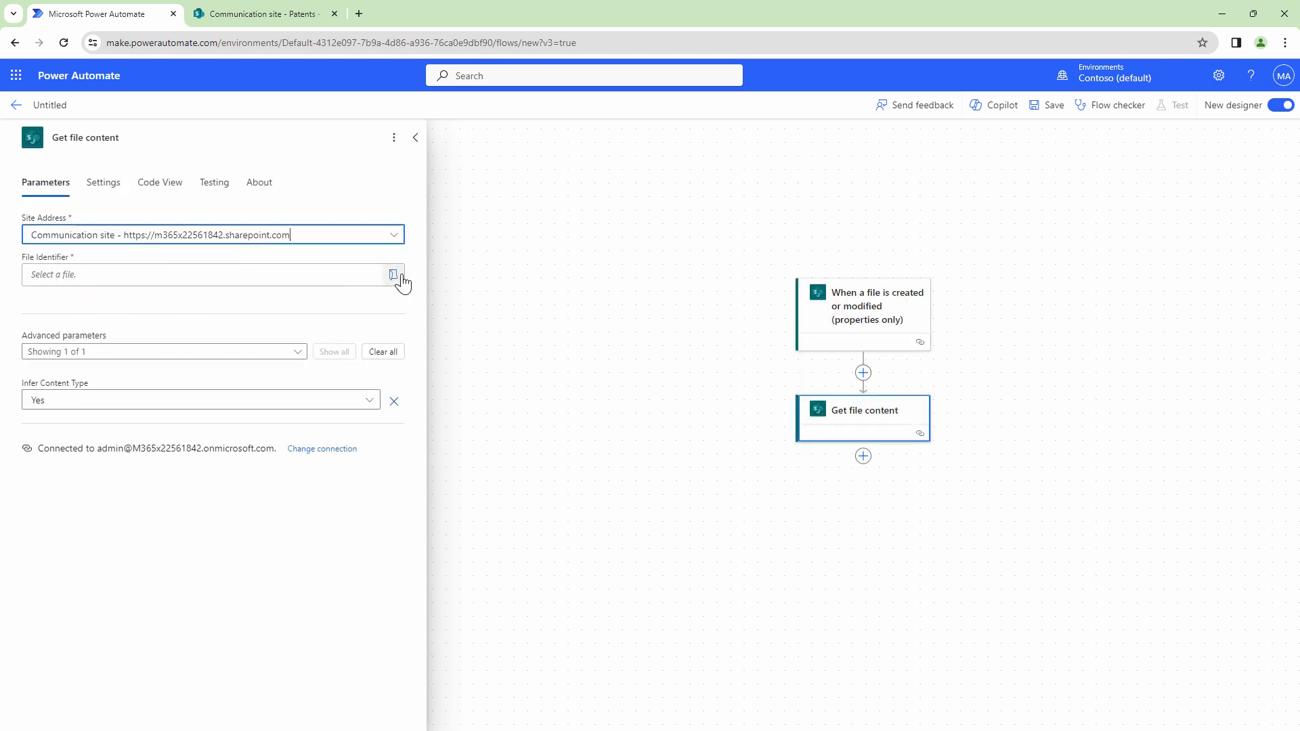
left_click(334, 275)
left_click(12, 285)
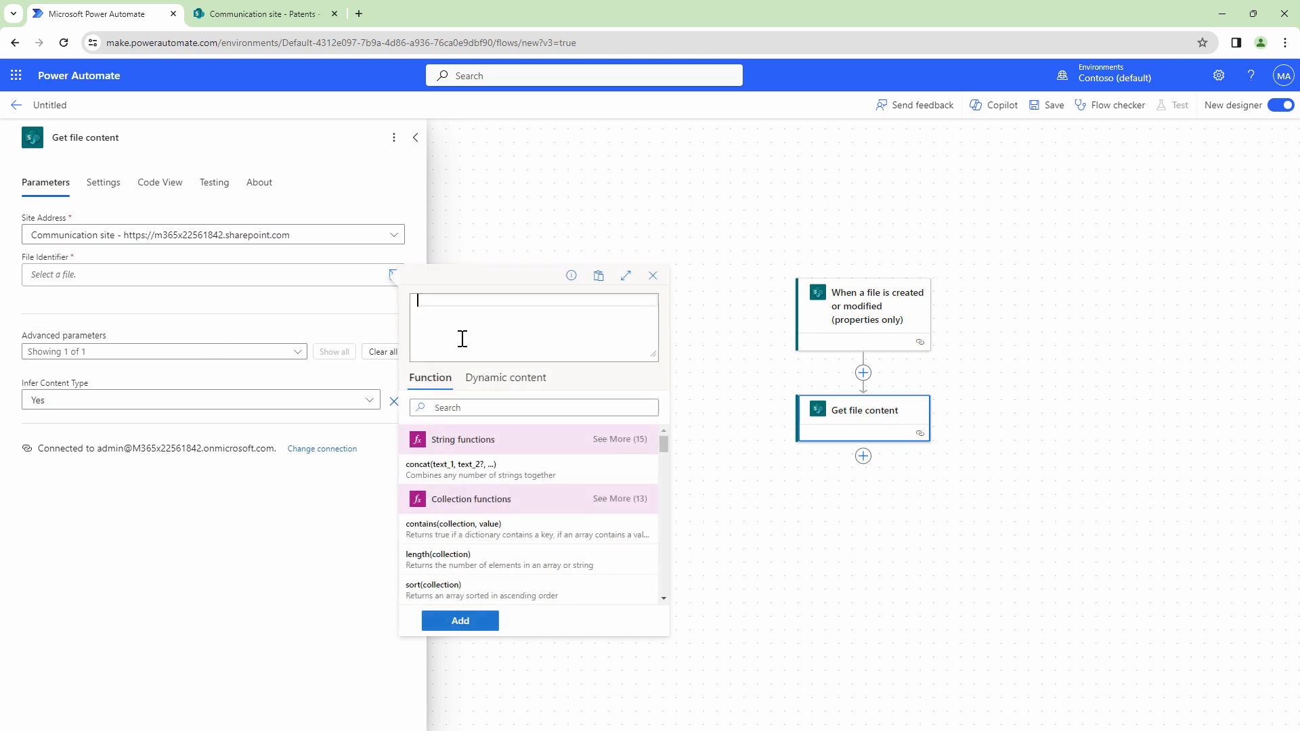
left_click(528, 379)
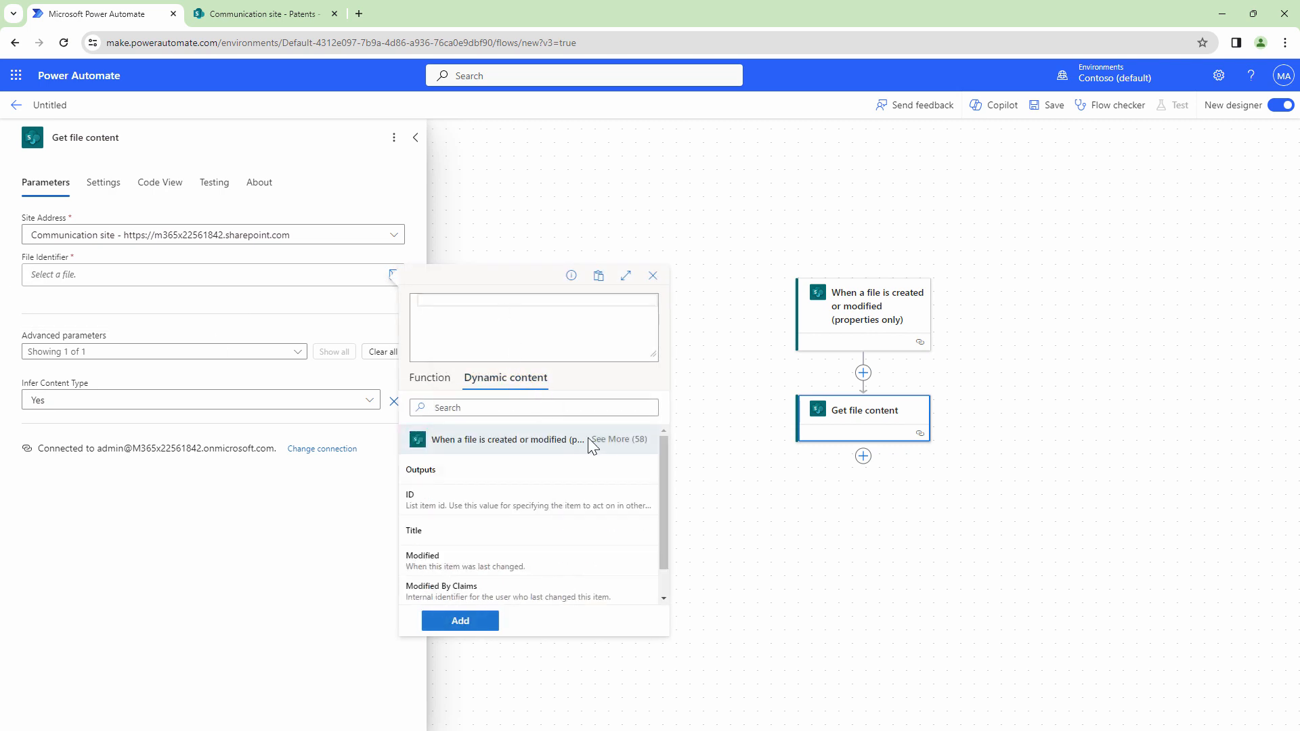
left_click(535, 406)
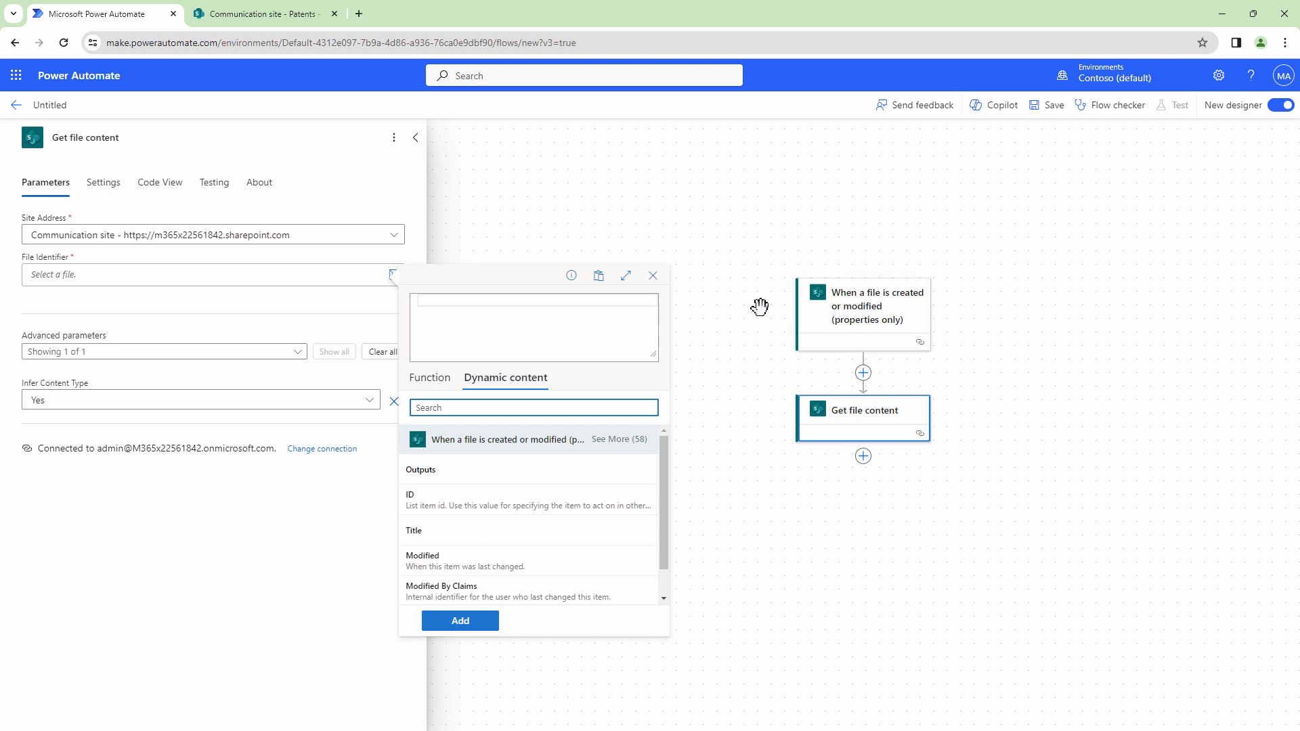
type("iden")
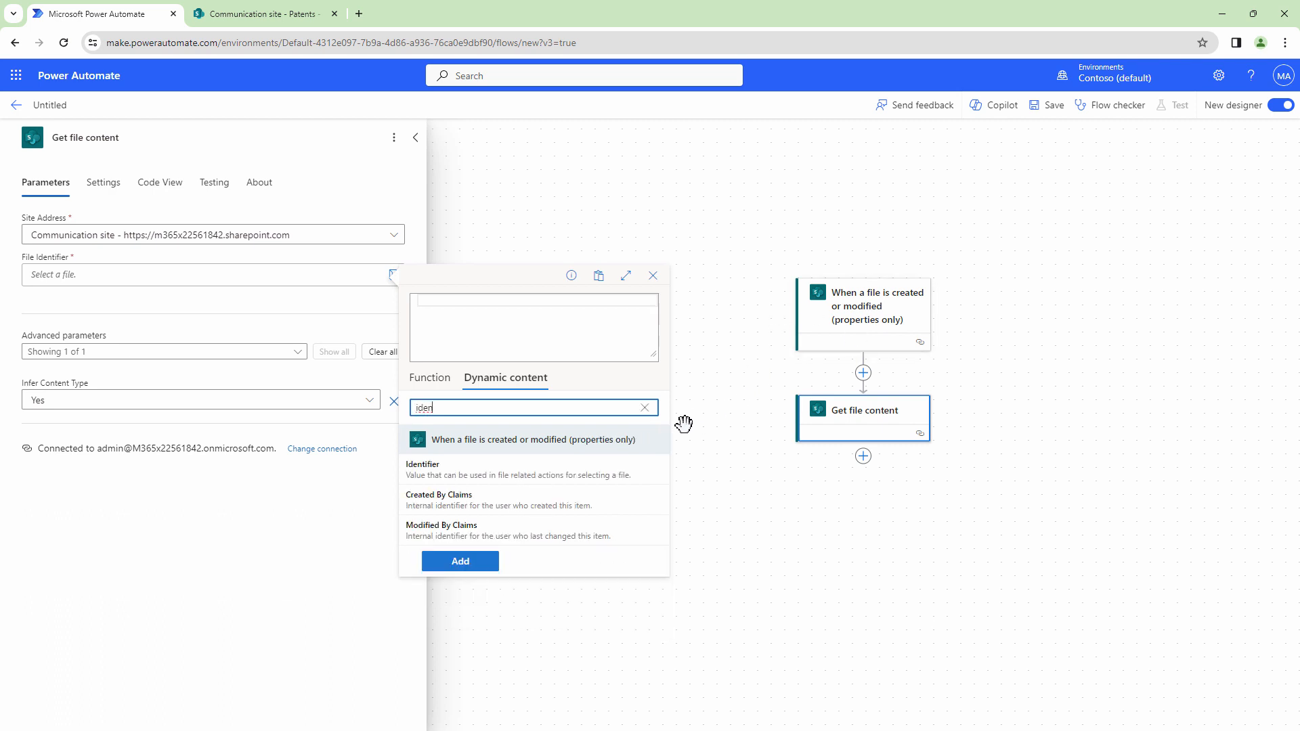
left_click(610, 474)
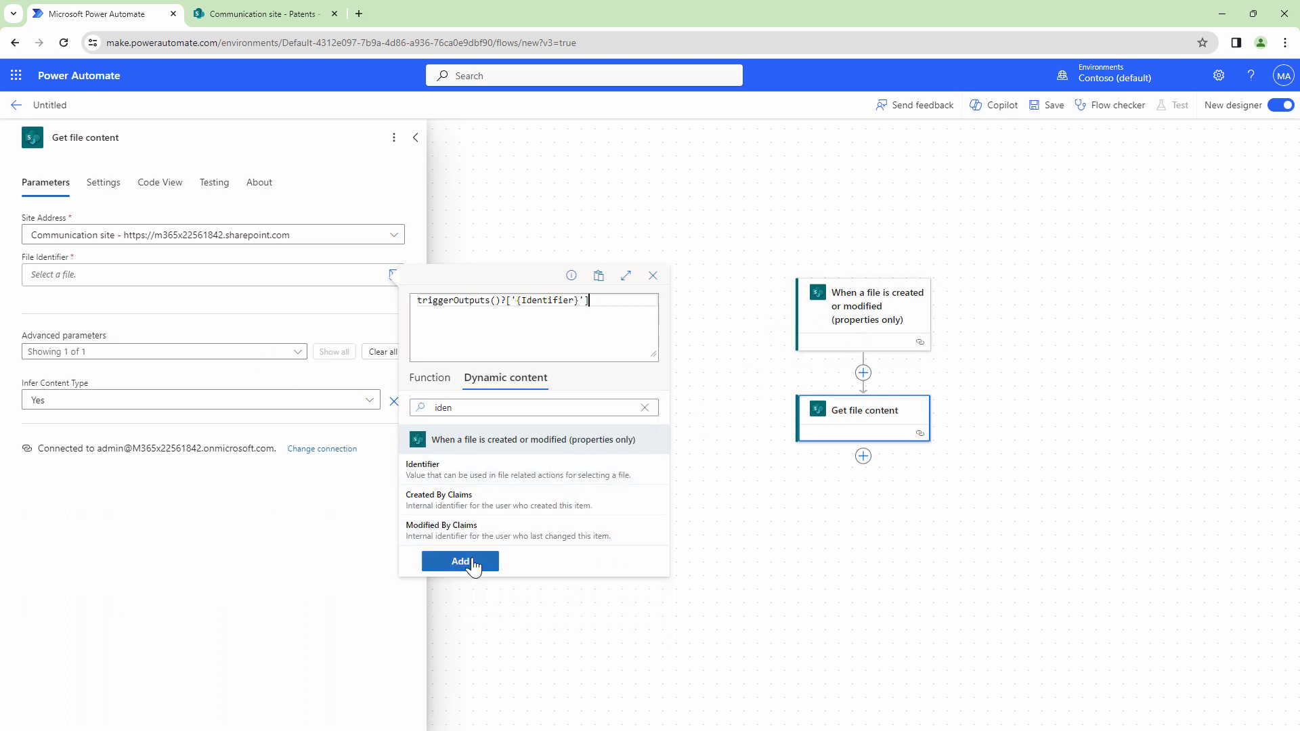
left_click(472, 562)
left_click(965, 480)
- Add the Aquaforest PDF action "Split PDF by barcode" below Get file content
scroll(965, 479, "down", 5)
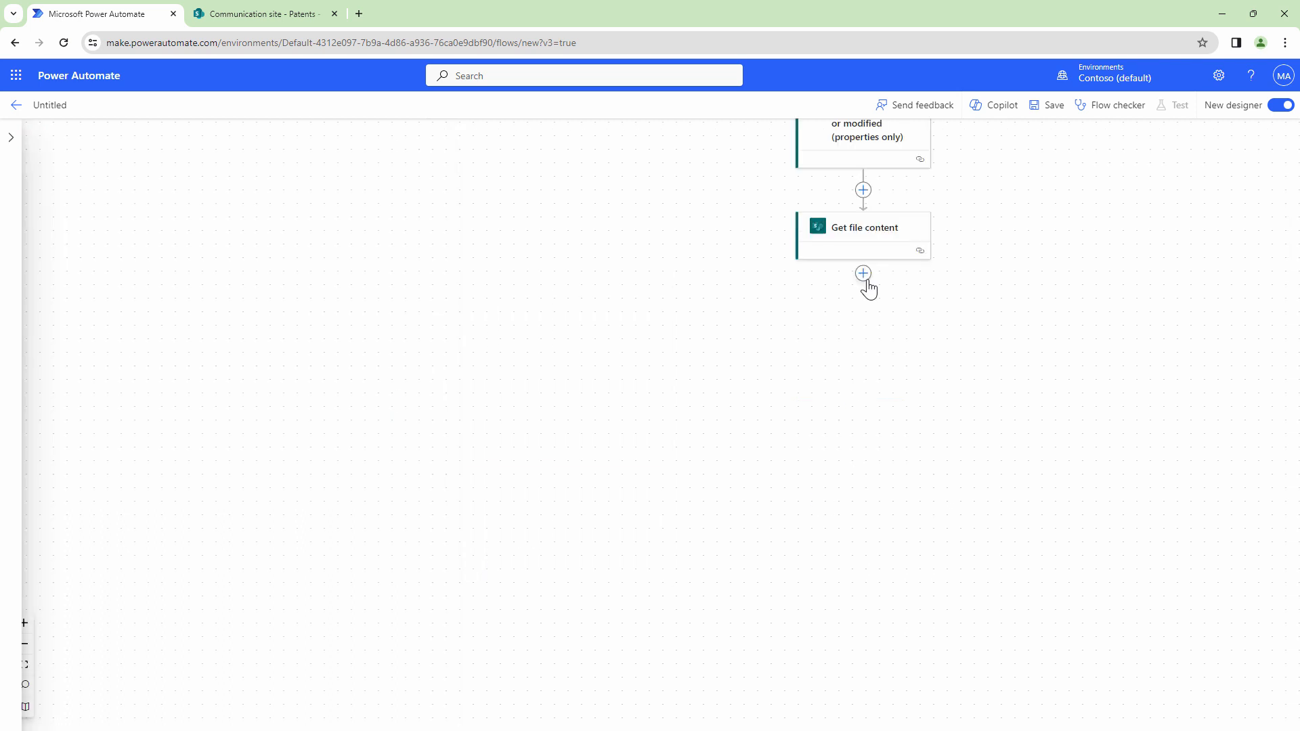
left_click(866, 280)
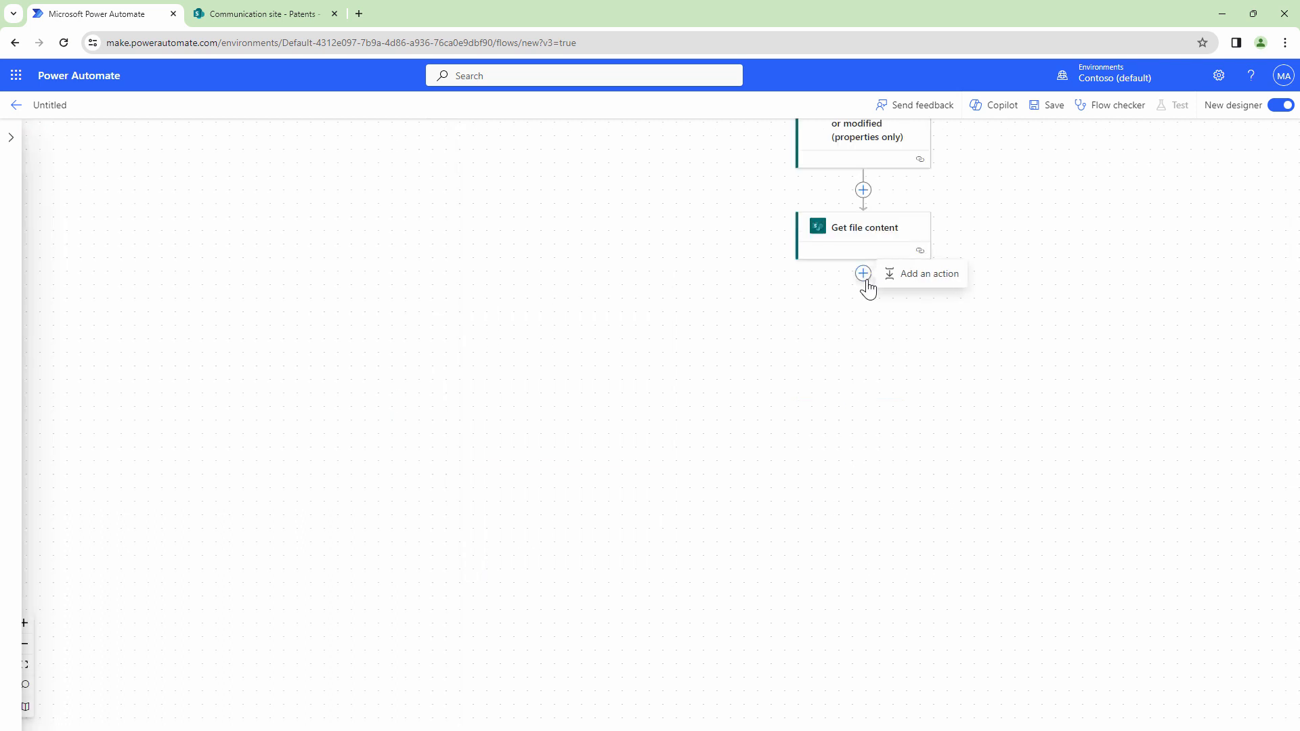
left_click(892, 278)
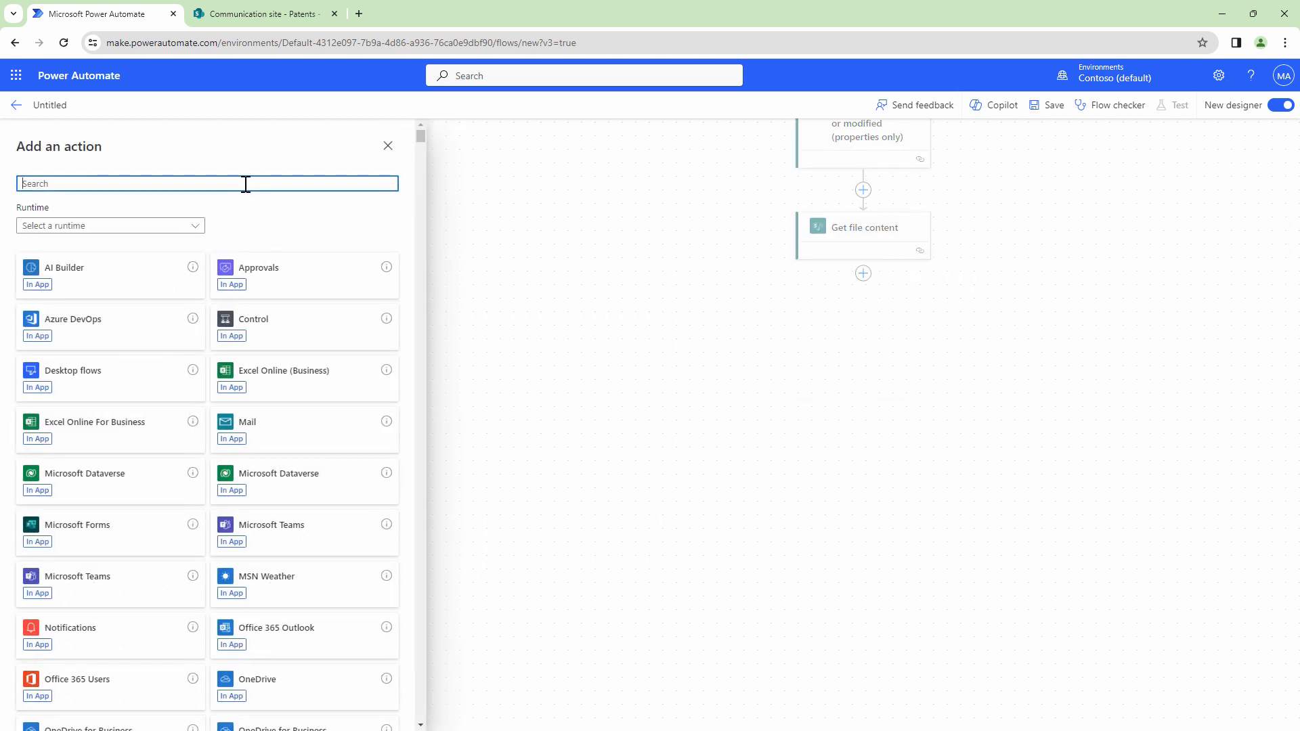
type("Aquaforest")
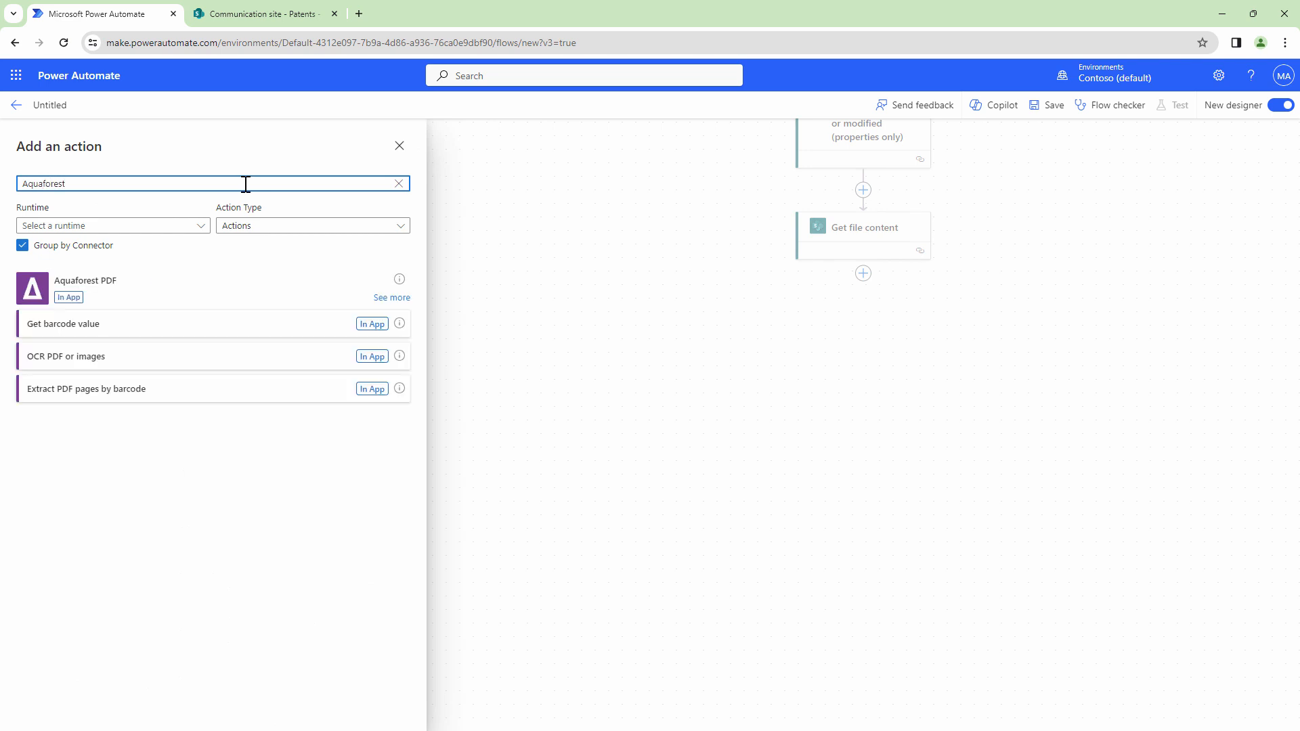
left_click(391, 298)
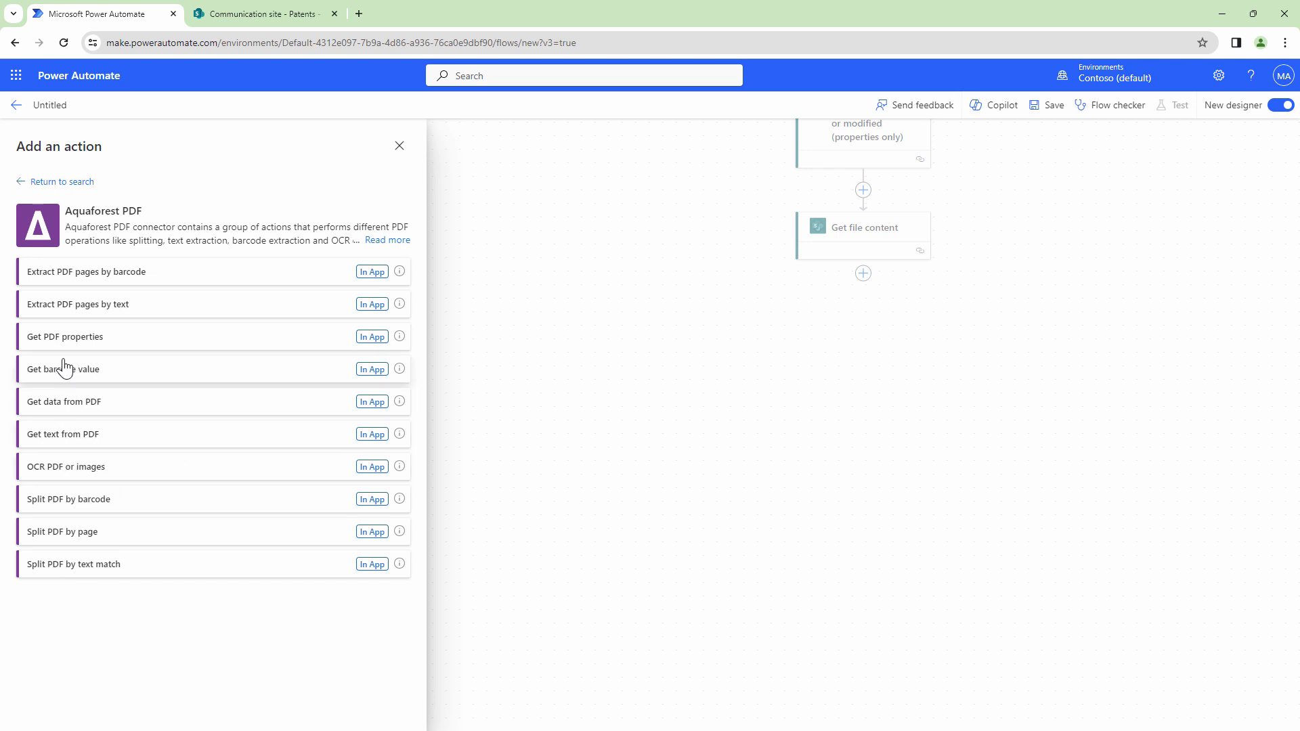
left_click(70, 501)
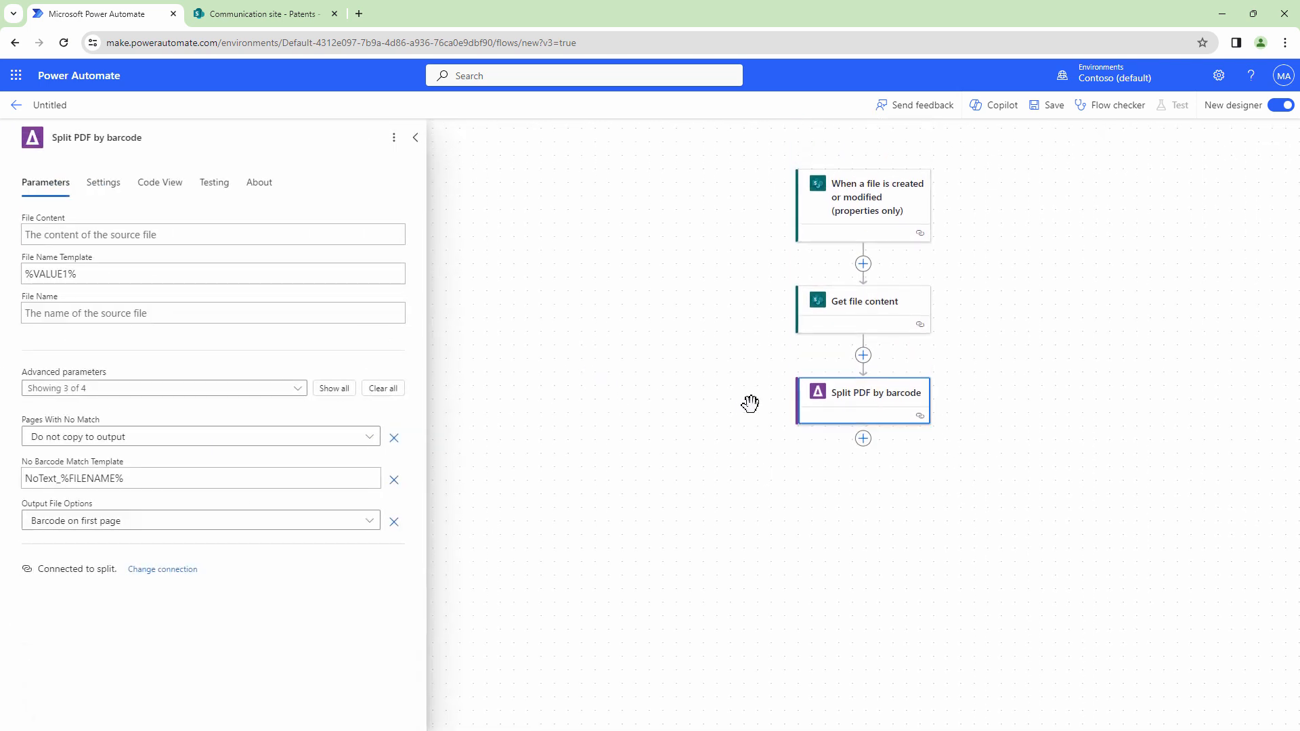
- Set Split PDF by barcode's File Content to Get file content's File Content output and its File Name to the trigger's File name with extension
left_click(30, 235)
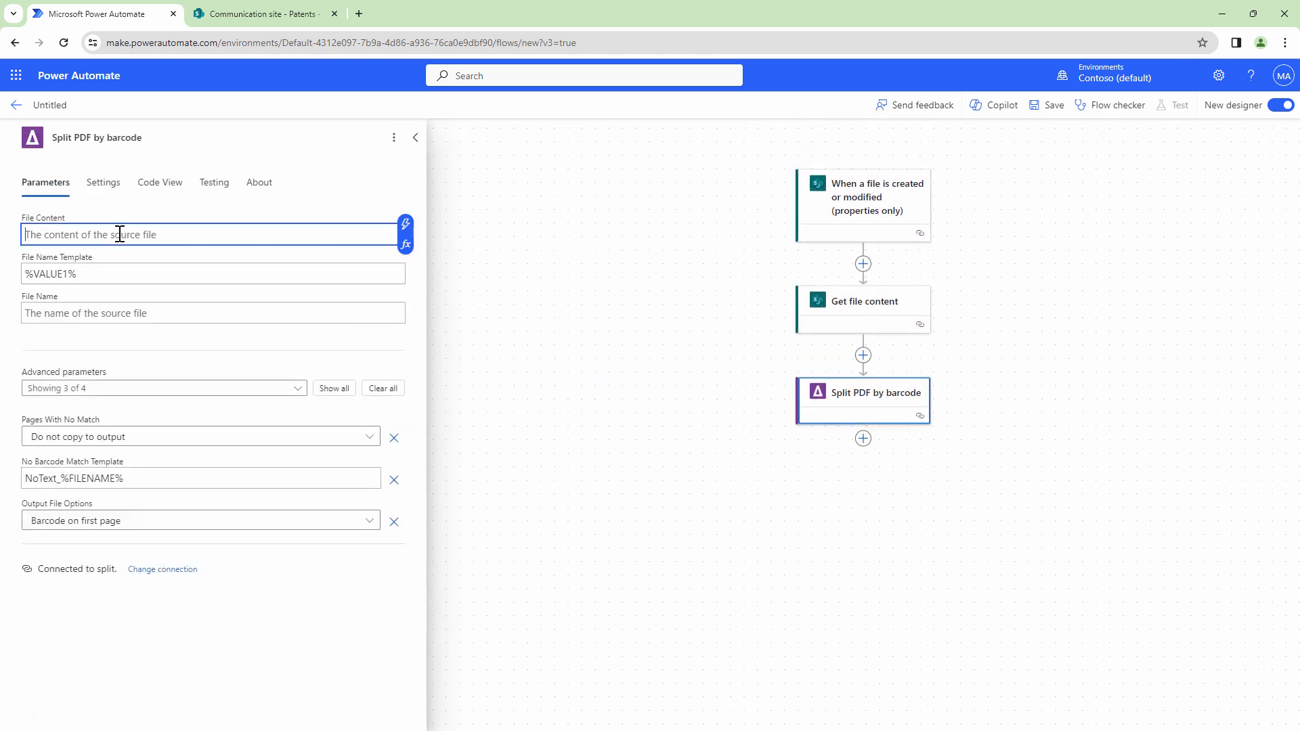
left_click(405, 224)
left_click(561, 329)
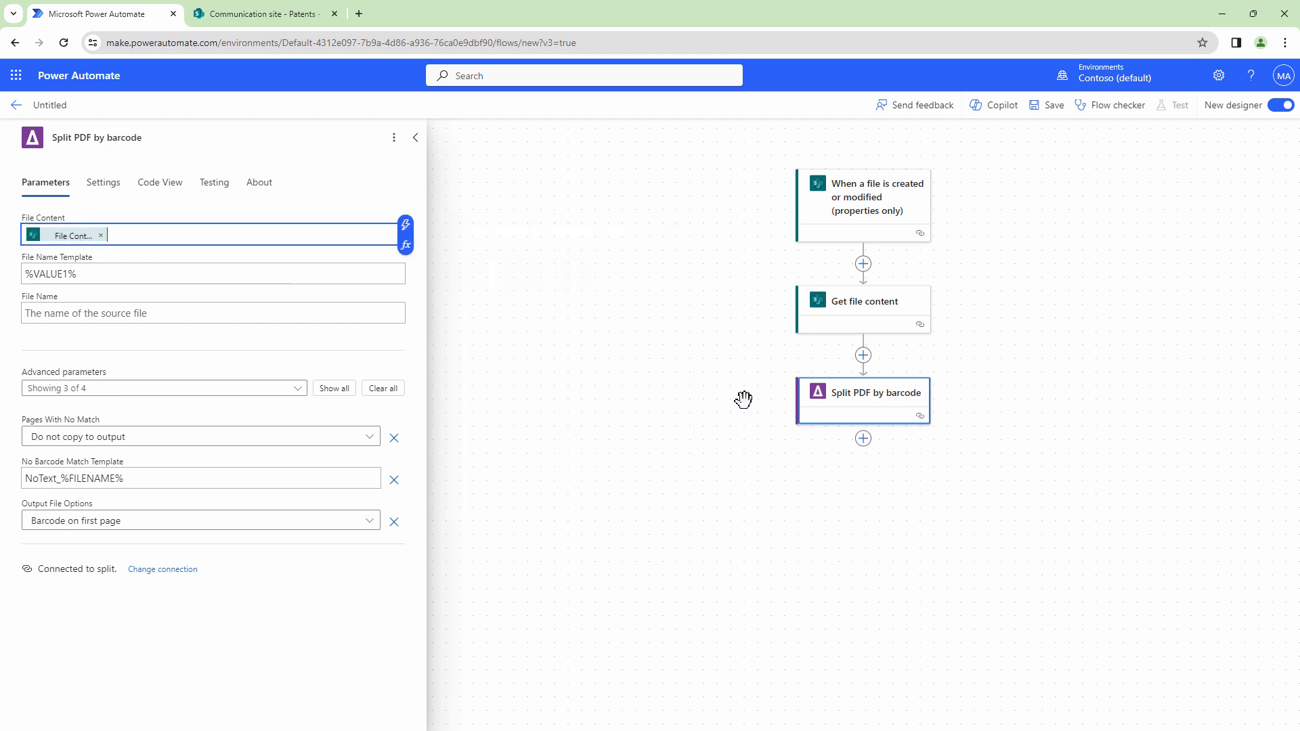
left_click(161, 314)
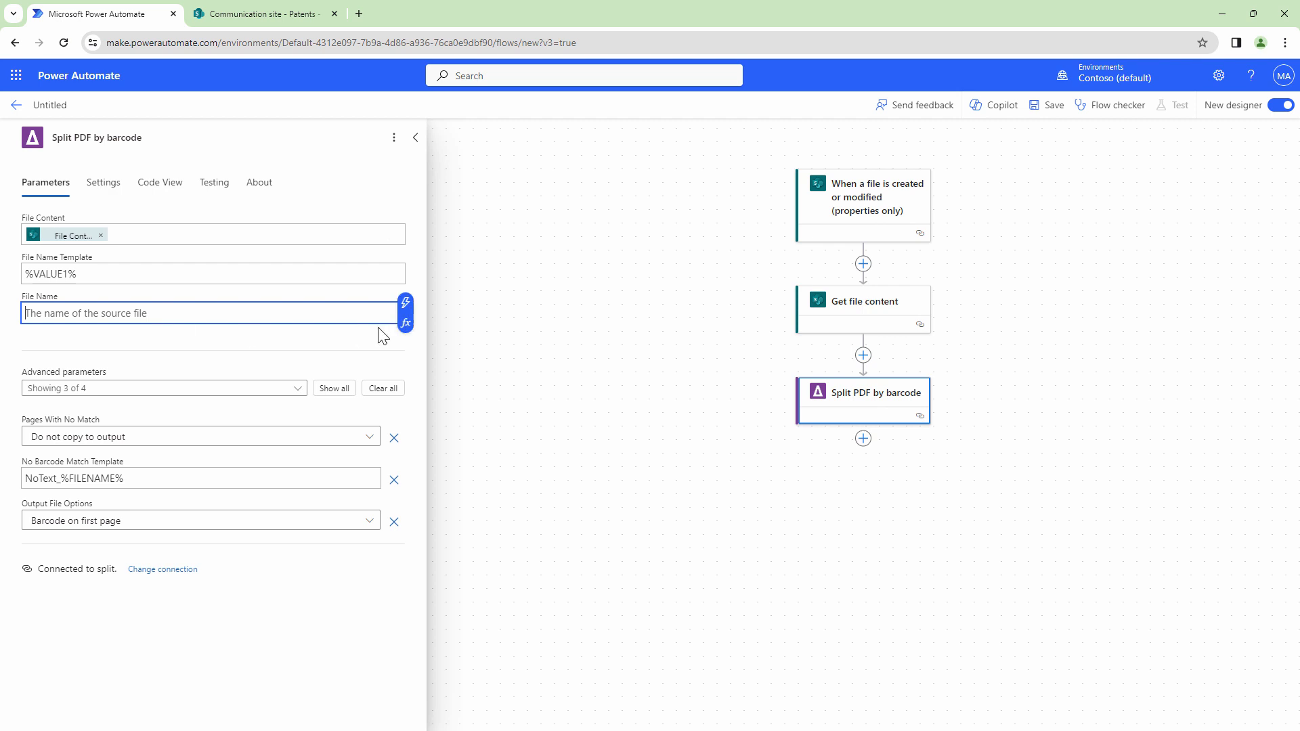
left_click(405, 304)
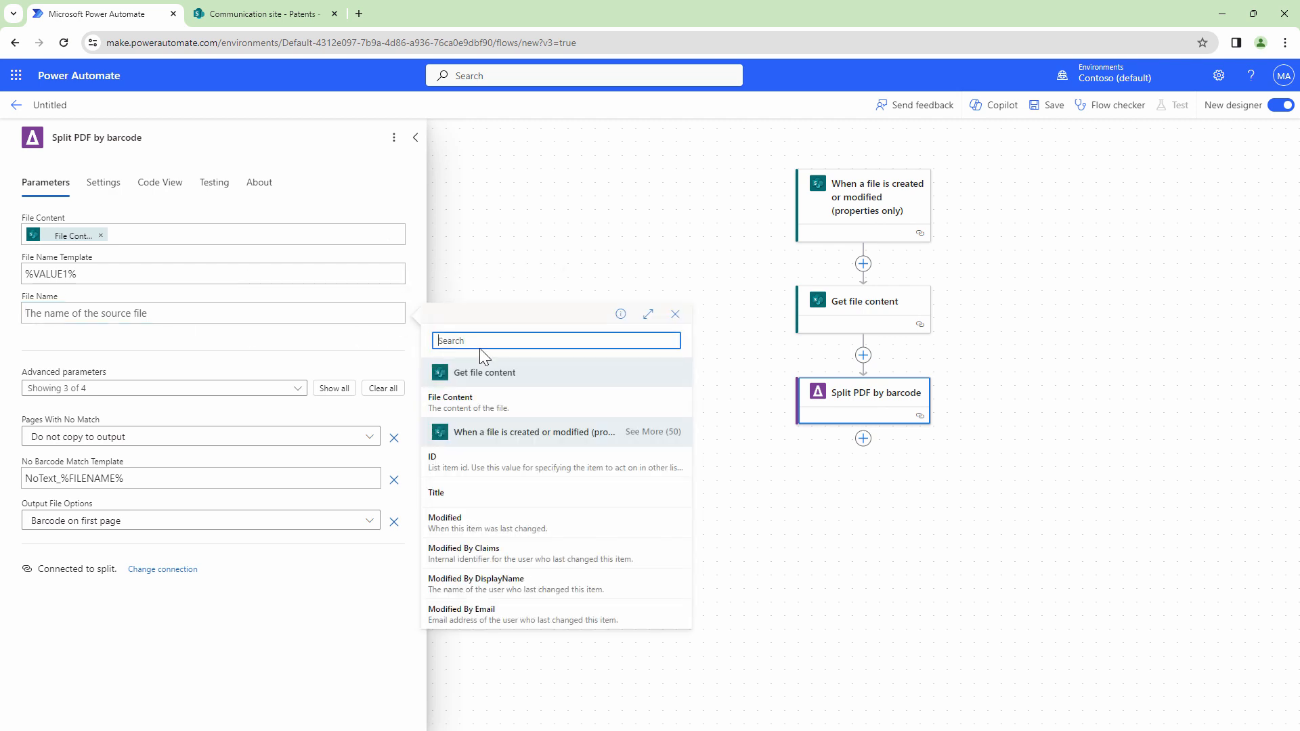
type("file")
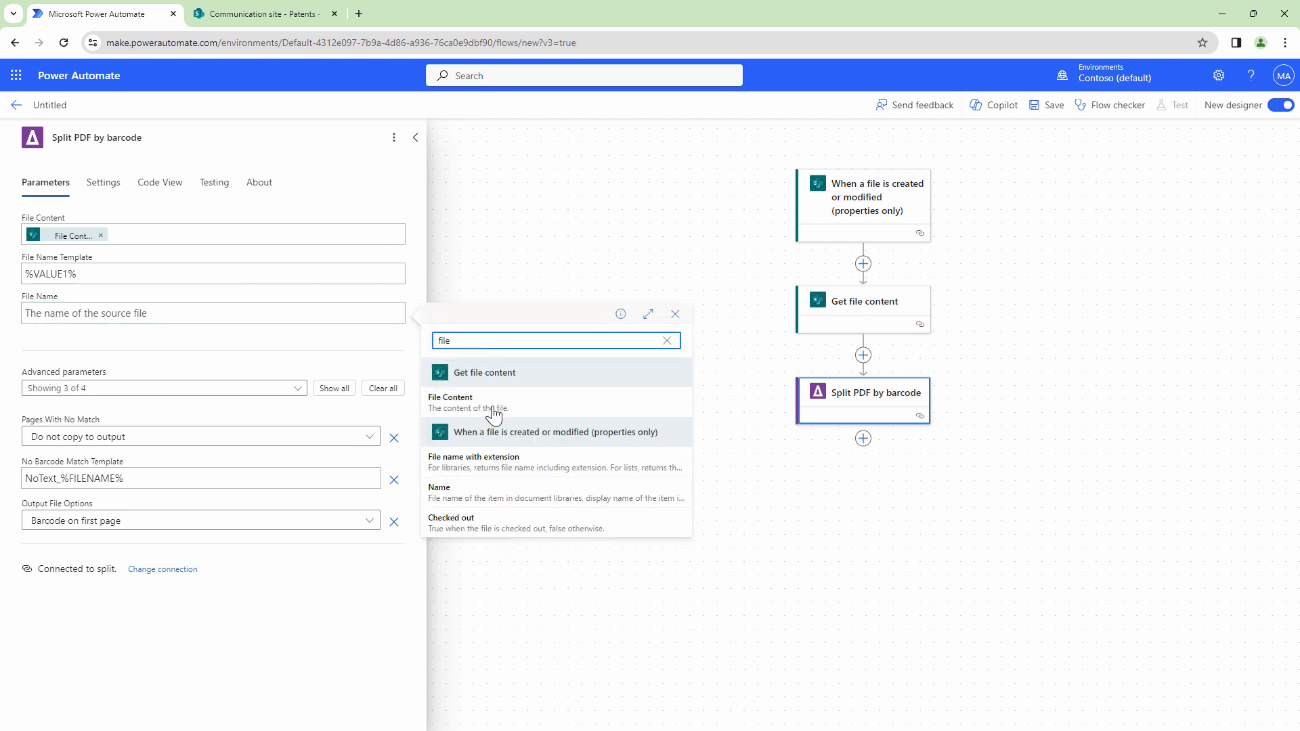
left_click(516, 467)
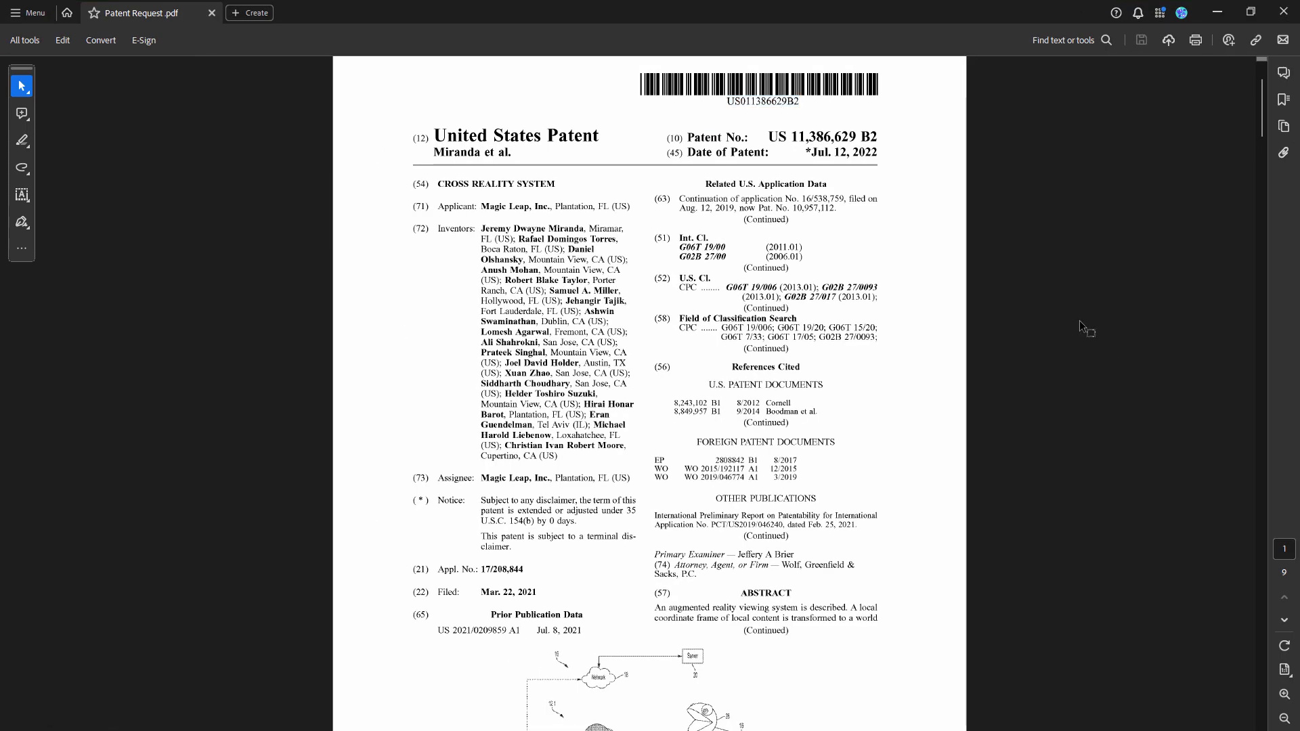
- Examine the barcode value on the first page of Patent Request.pdf, and return to the flow designer
double_click(761, 102)
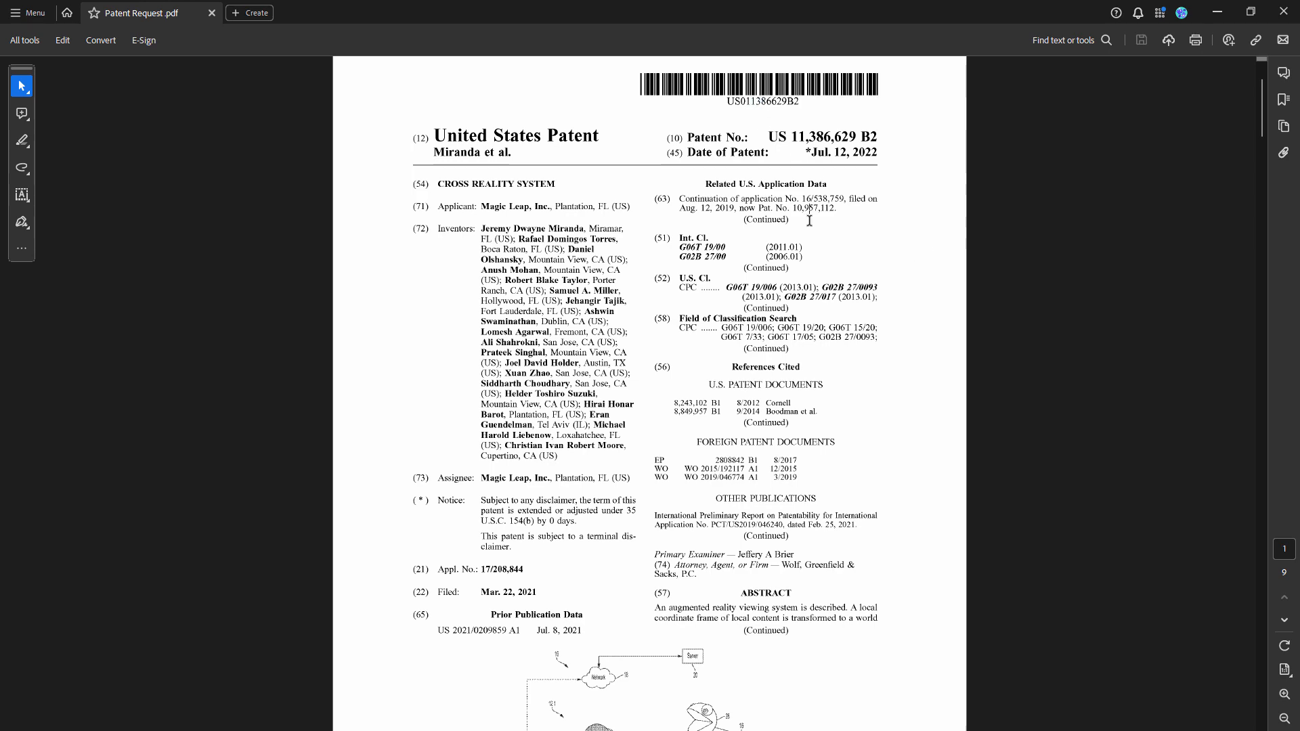
left_click(1217, 12)
left_click(873, 509)
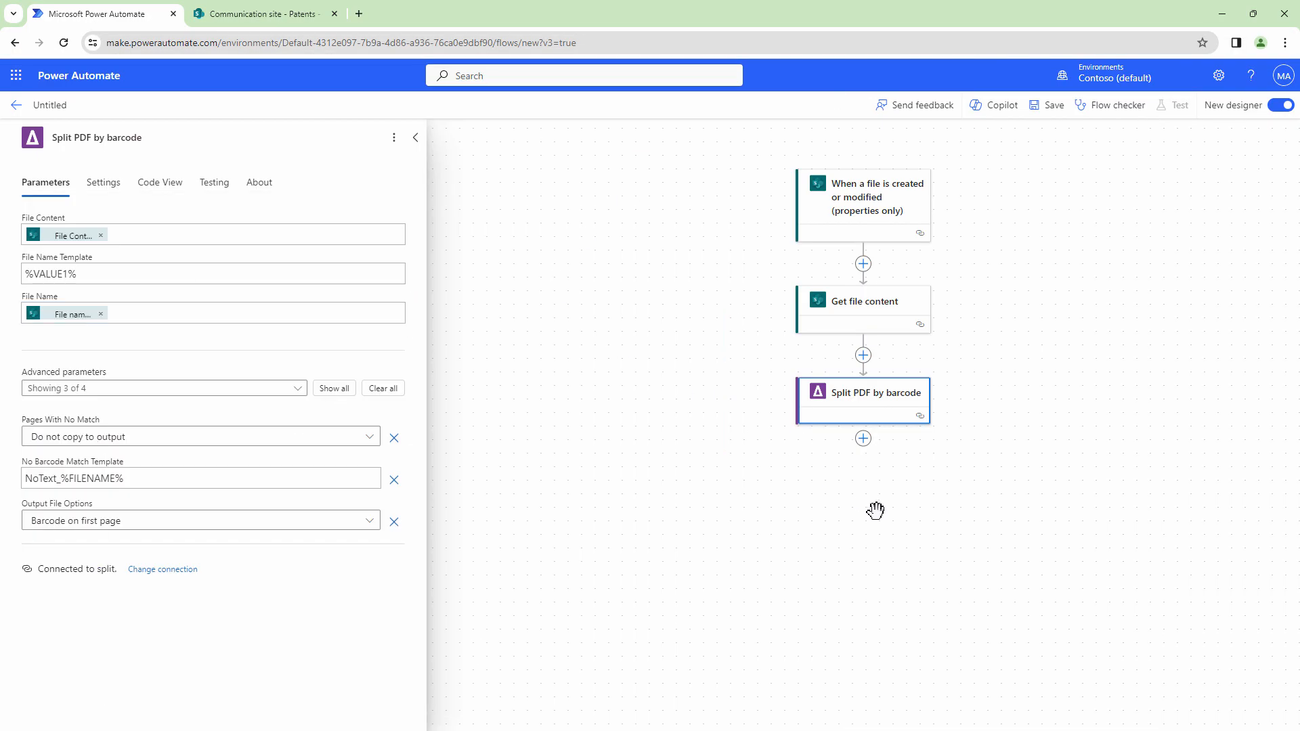
- Add the SharePoint "Create file" action below Split PDF by barcode
left_click(863, 439)
left_click(914, 442)
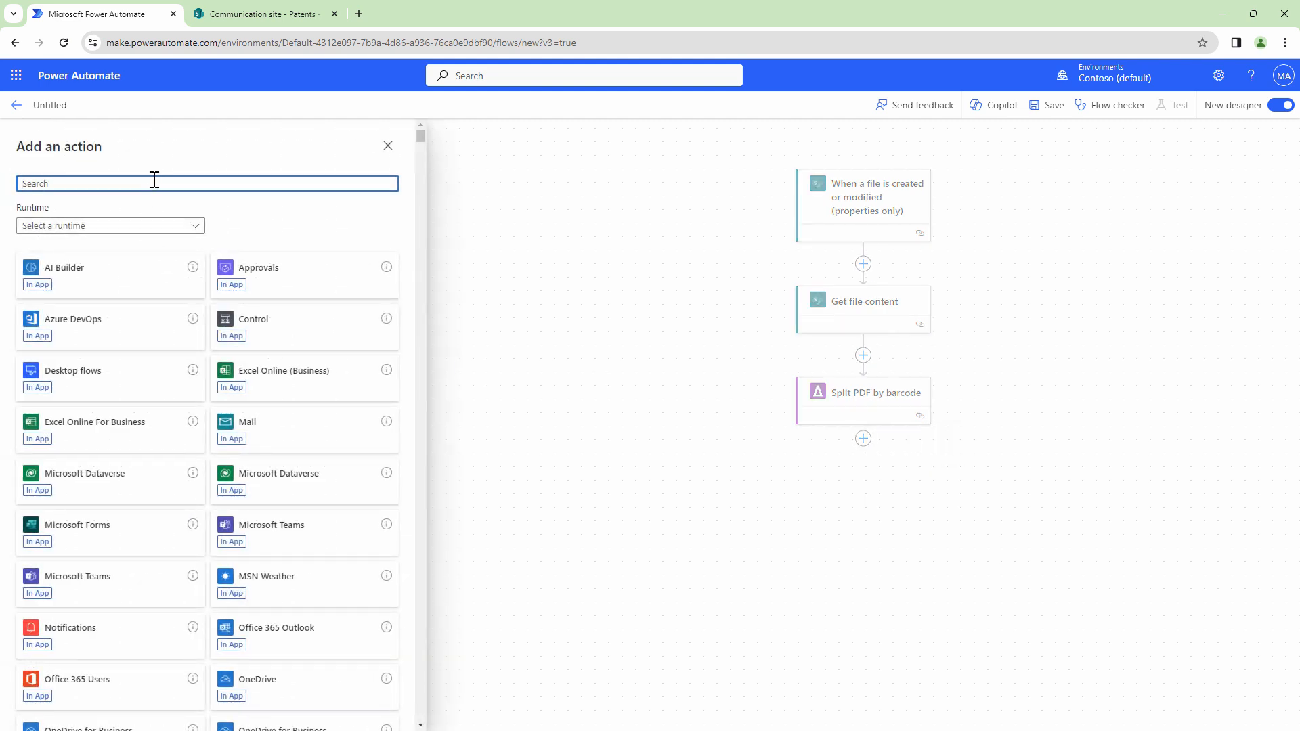
type("Create")
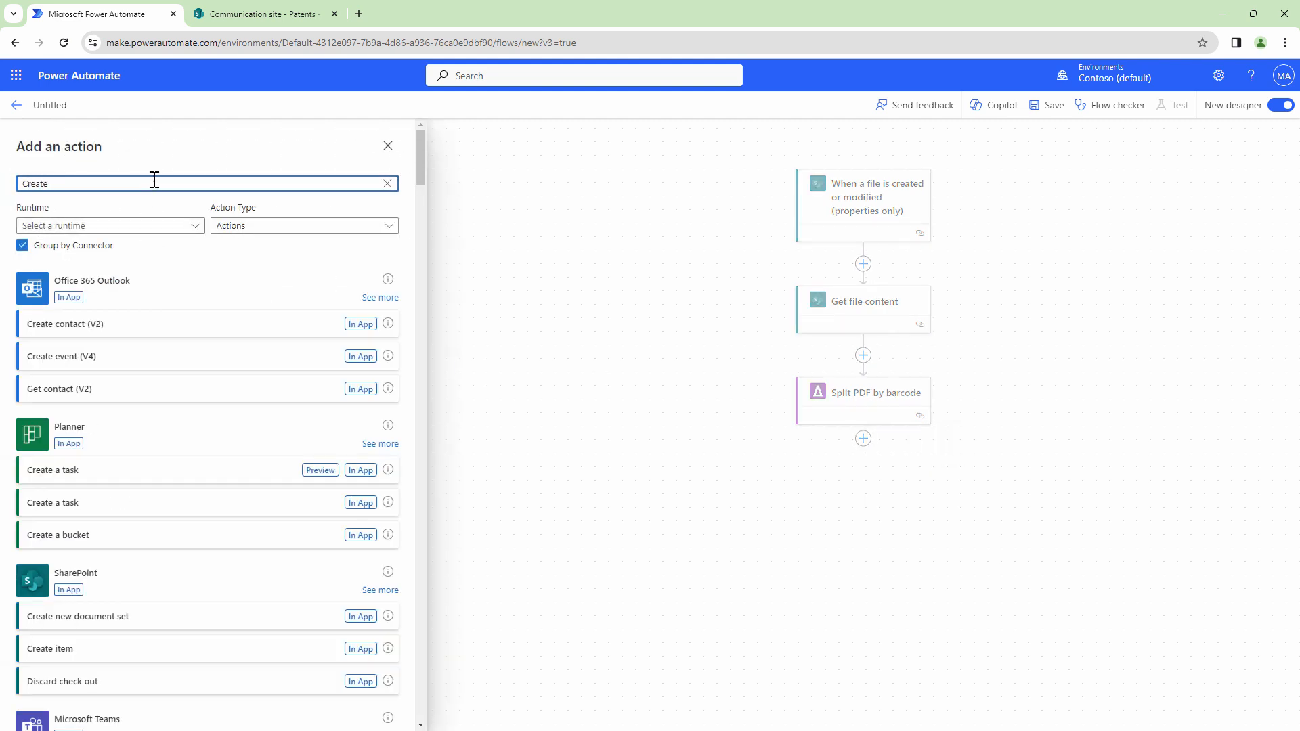
left_click_drag(147, 183, 23, 180)
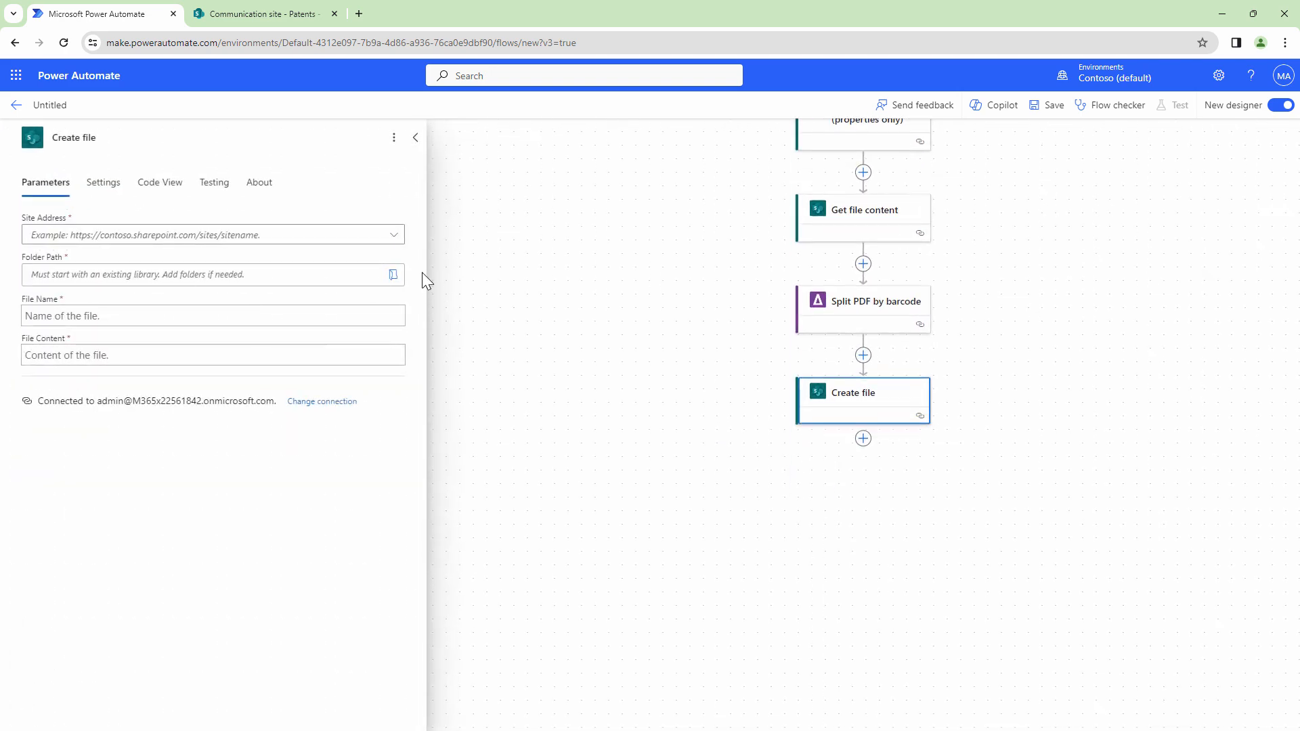
- Set Create file's site address to Communication site and its folder path to /Patents
left_click(390, 237)
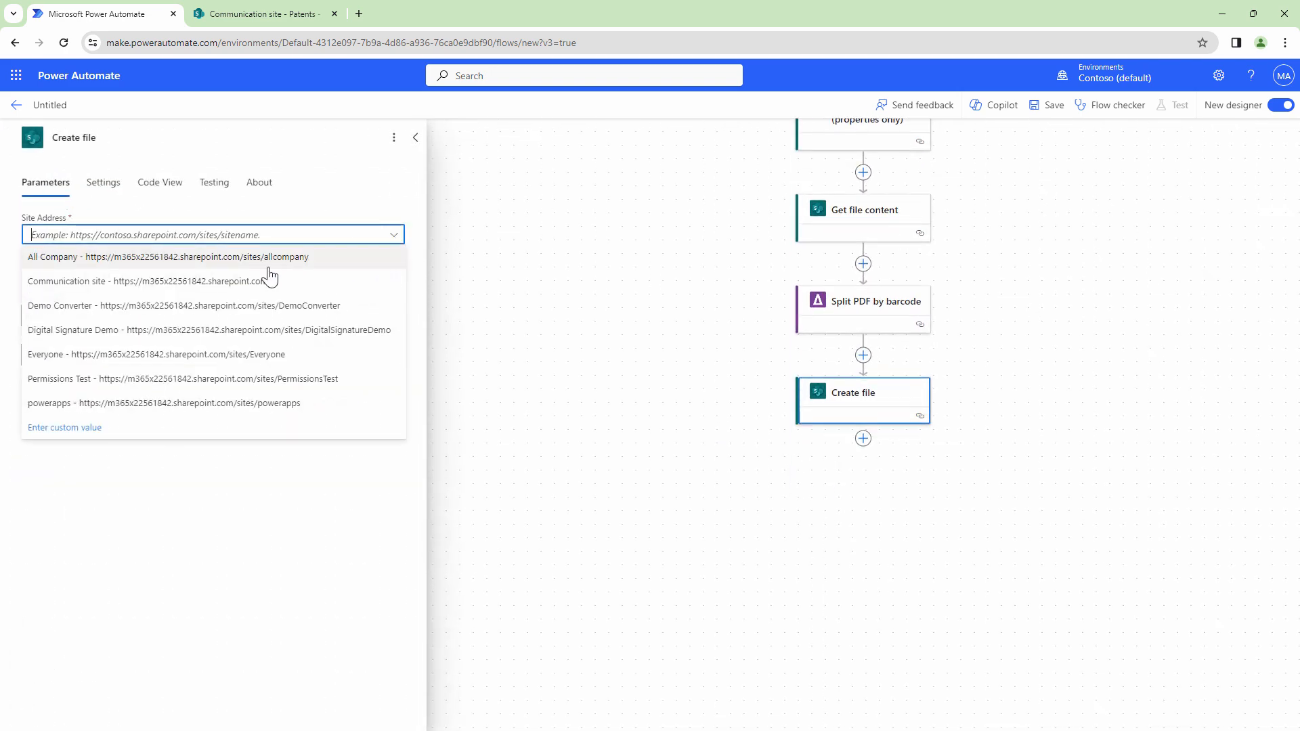
left_click(249, 280)
left_click(392, 275)
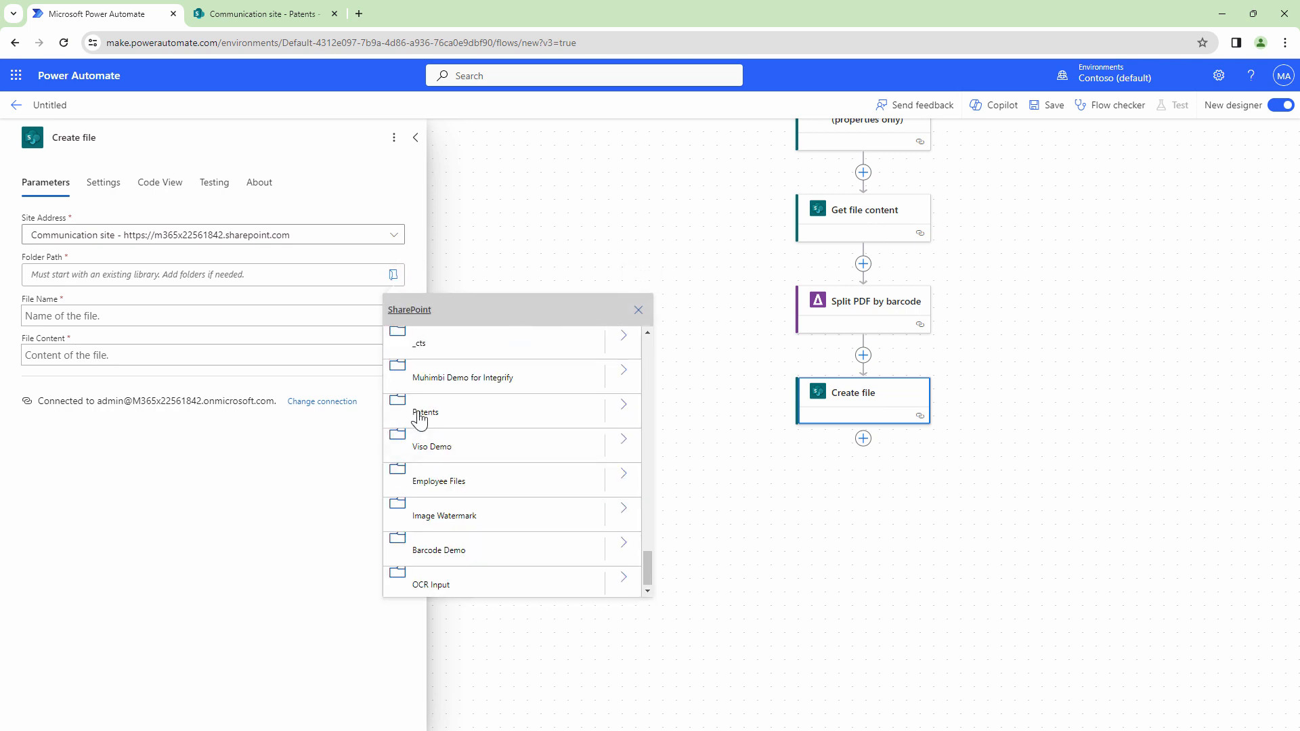
left_click(418, 413)
- Set Create file's File Name to Split Output Files (File Name) followed by .pdf, and its File Content to Split Output Files (File Content)
left_click(83, 319)
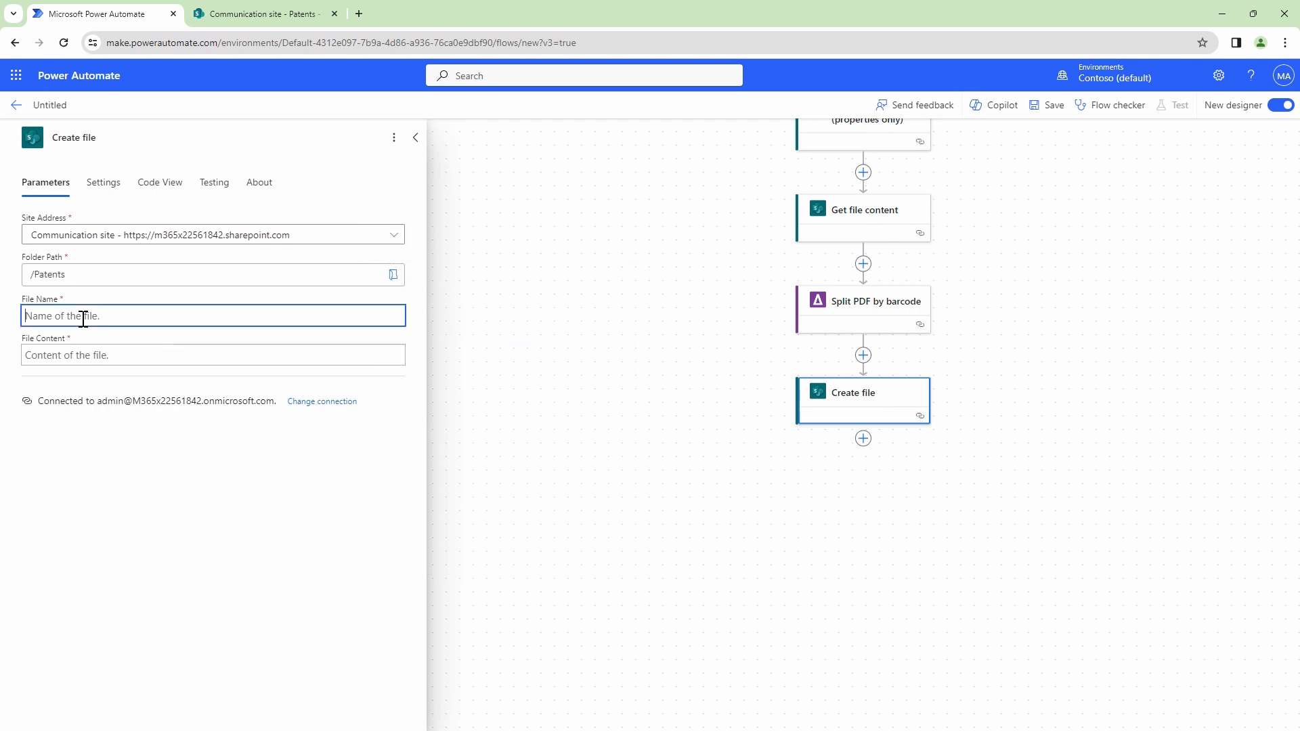
left_click(402, 310)
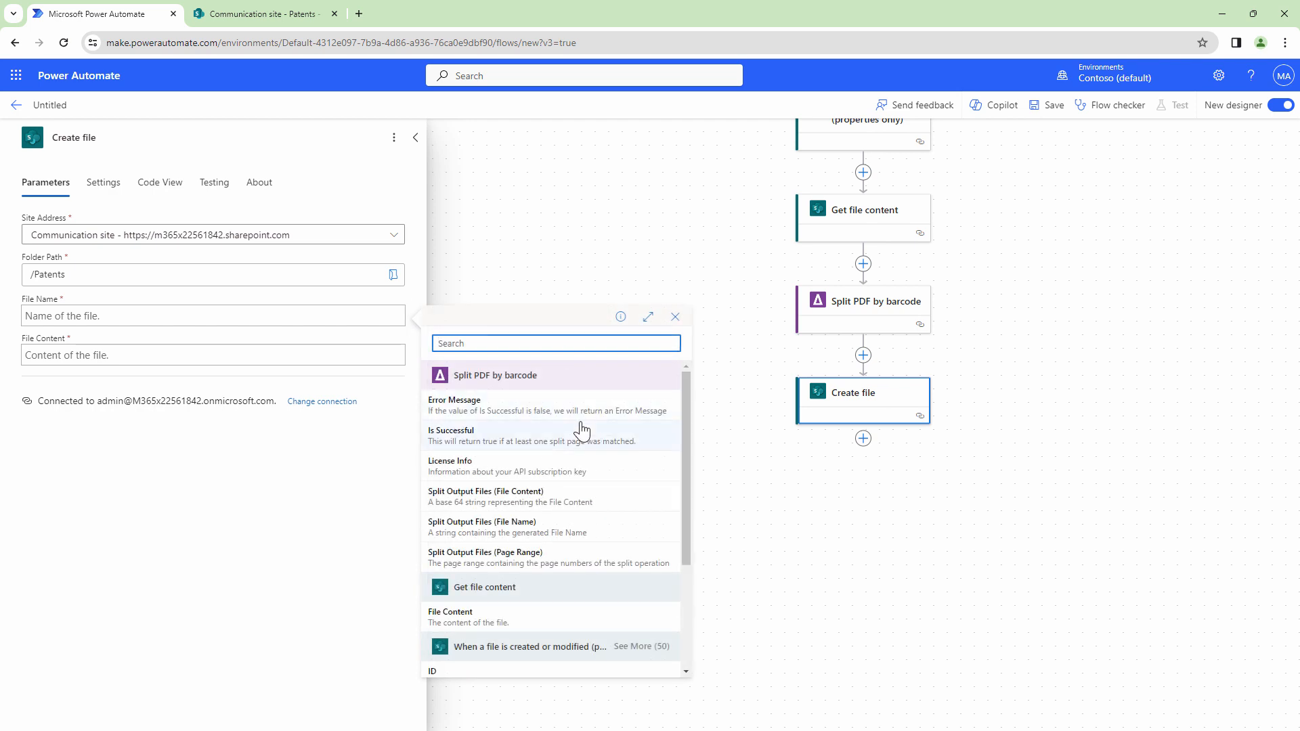
left_click(488, 535)
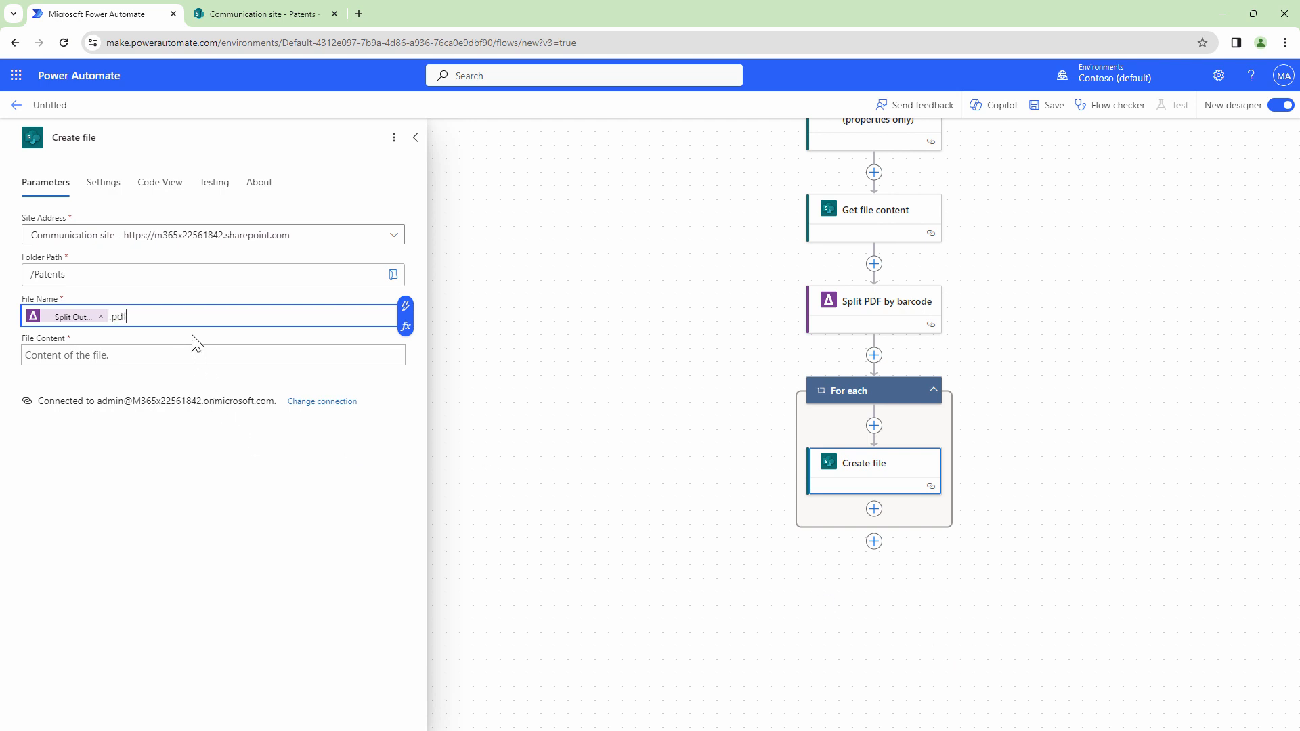
left_click(149, 358)
left_click(408, 348)
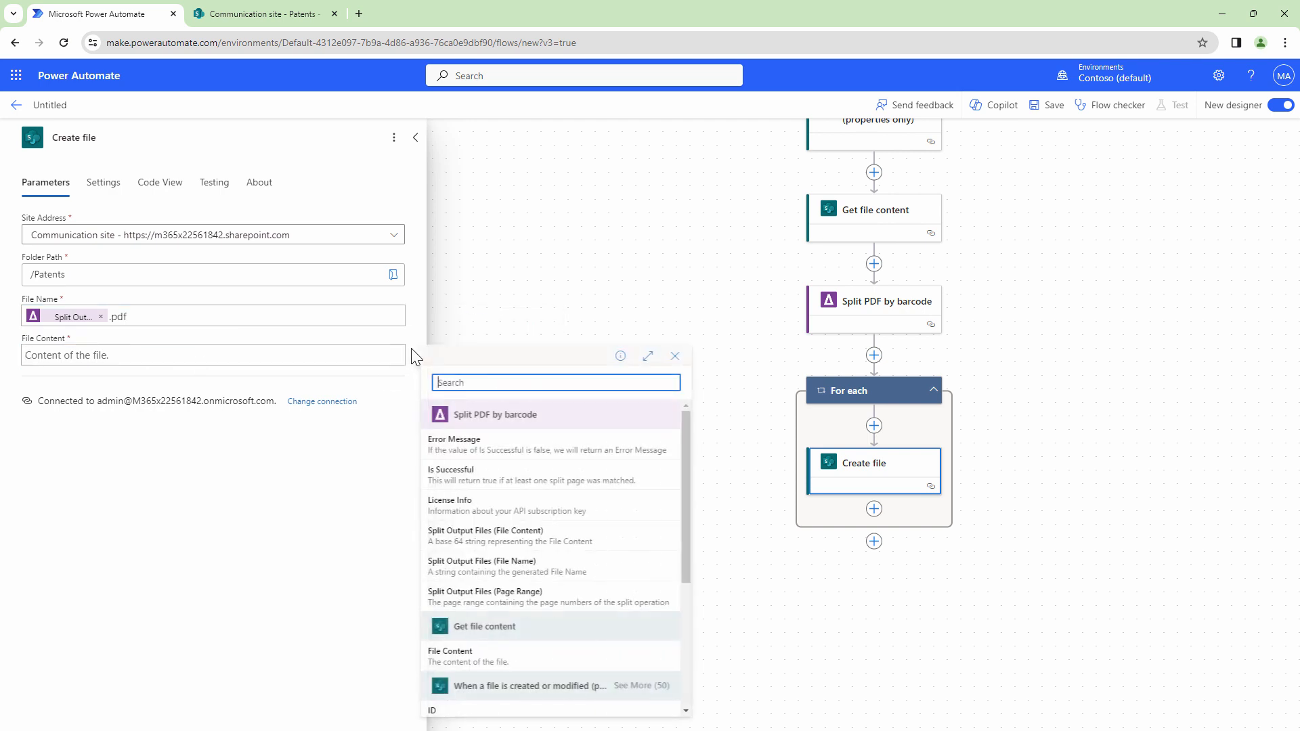
left_click(577, 550)
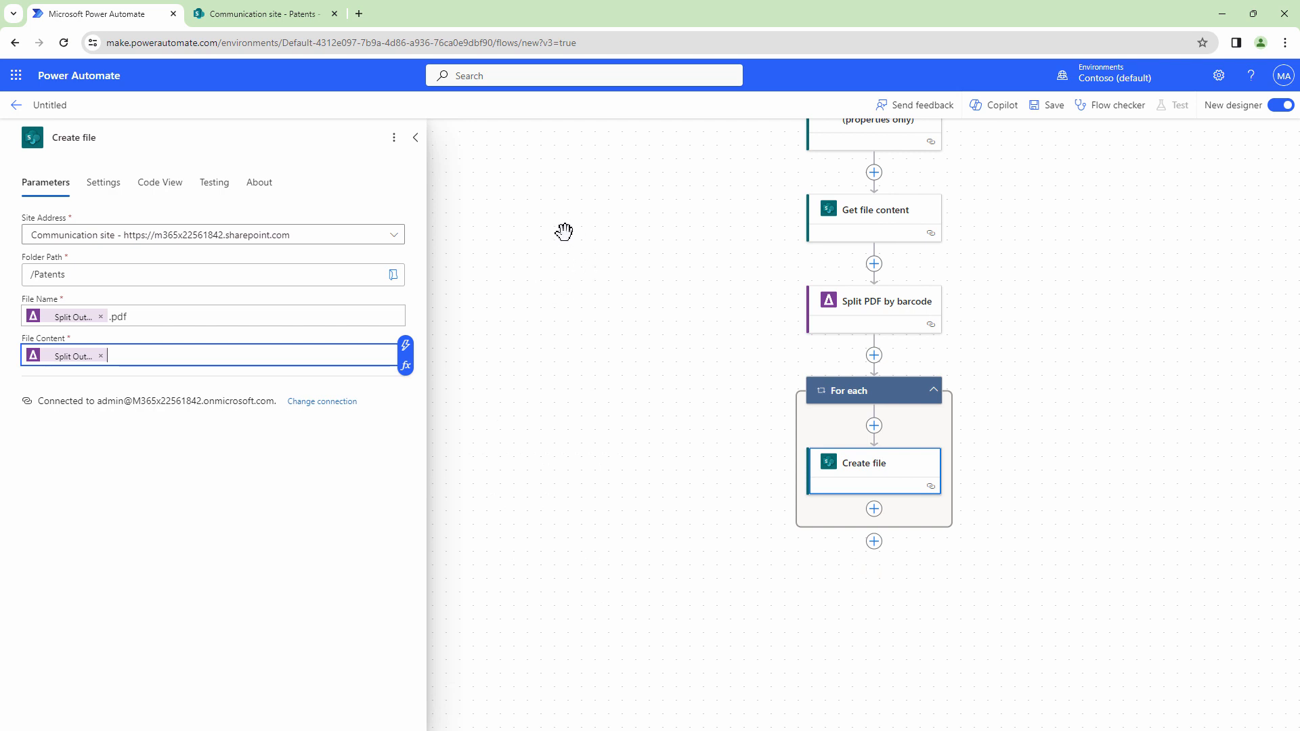
- Name the flow Split Demo and save it
left_click(48, 105)
type("Sp")
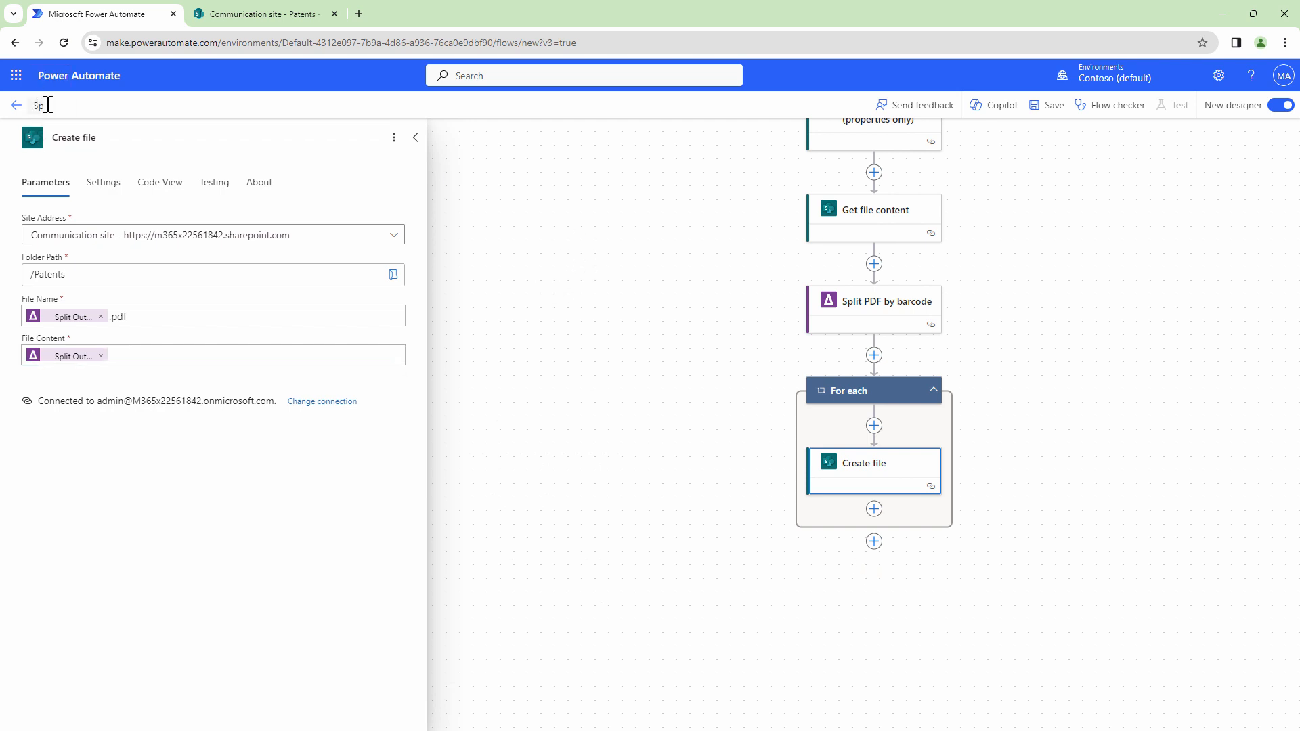
type("lit Demo D")
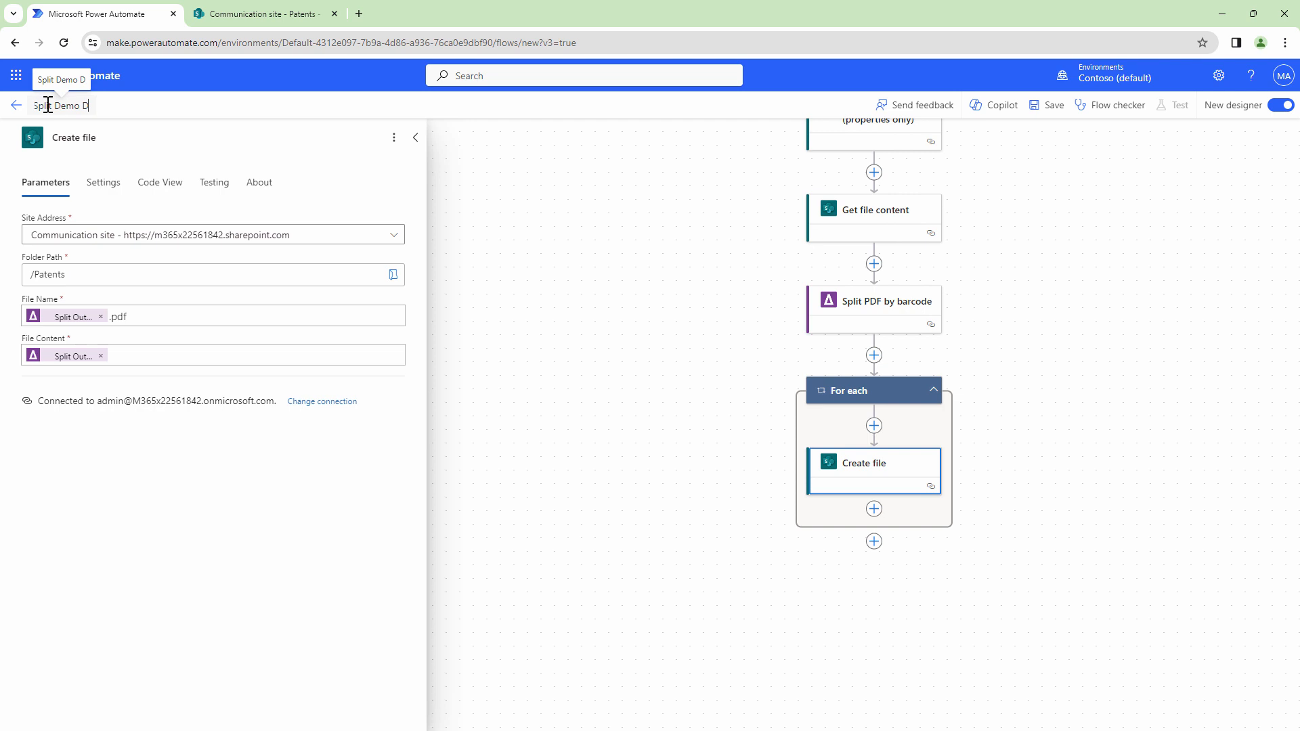
key("BackSpace")
left_click(1046, 105)
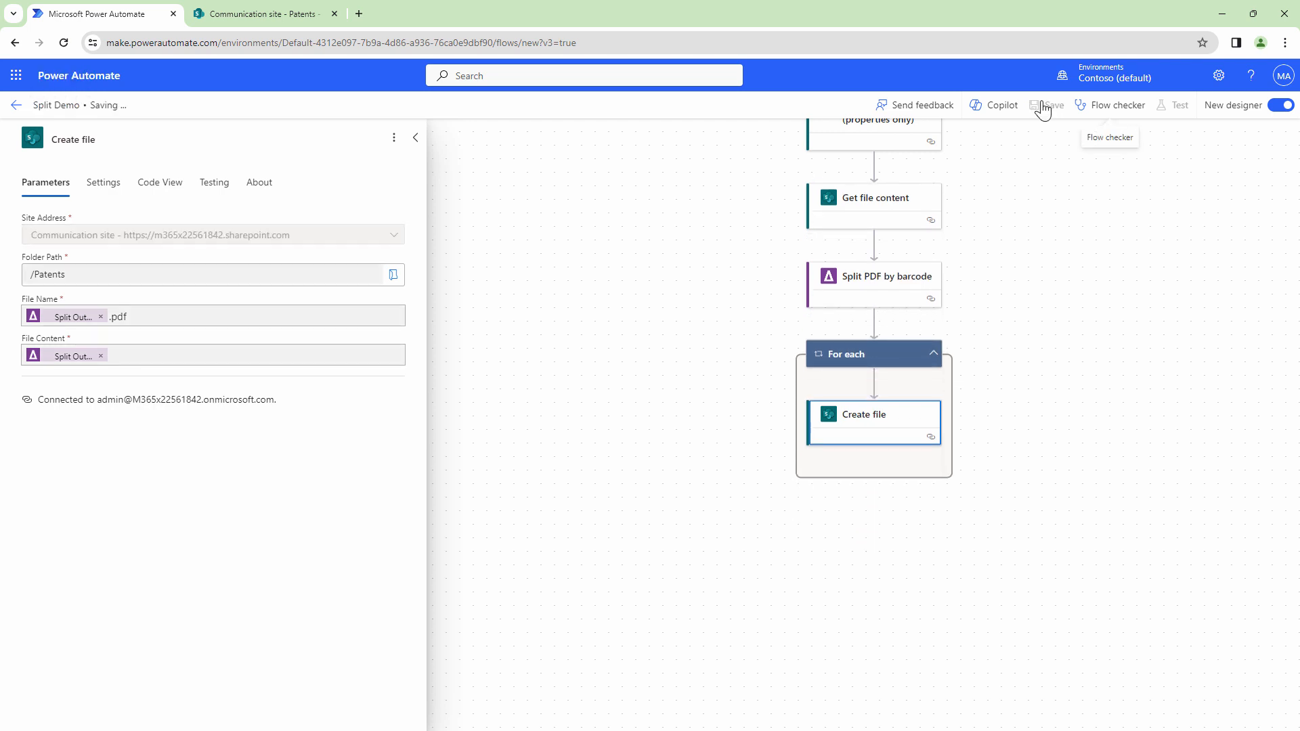
- Switch to the classic designer and run a manual test of the flow, triggering it from the Source Lib library in SharePoint
left_click(1273, 107)
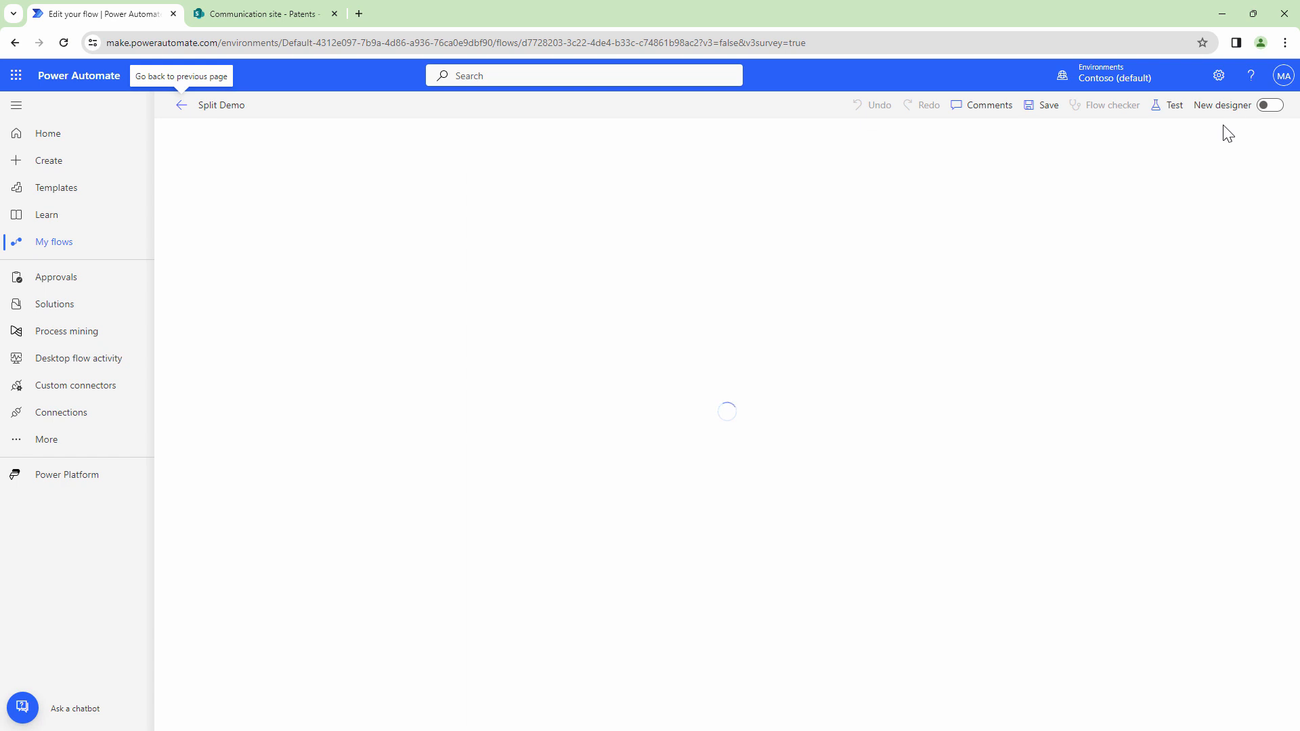
left_click(1174, 111)
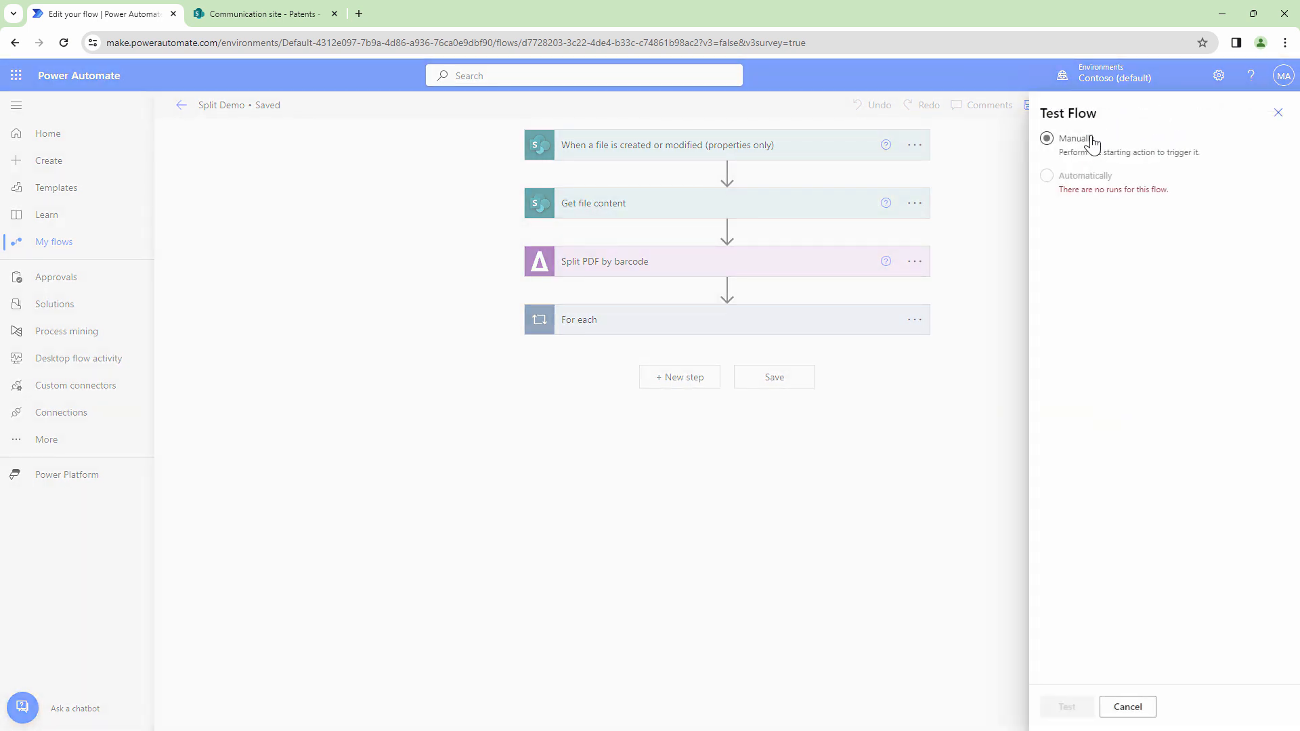
left_click(1064, 142)
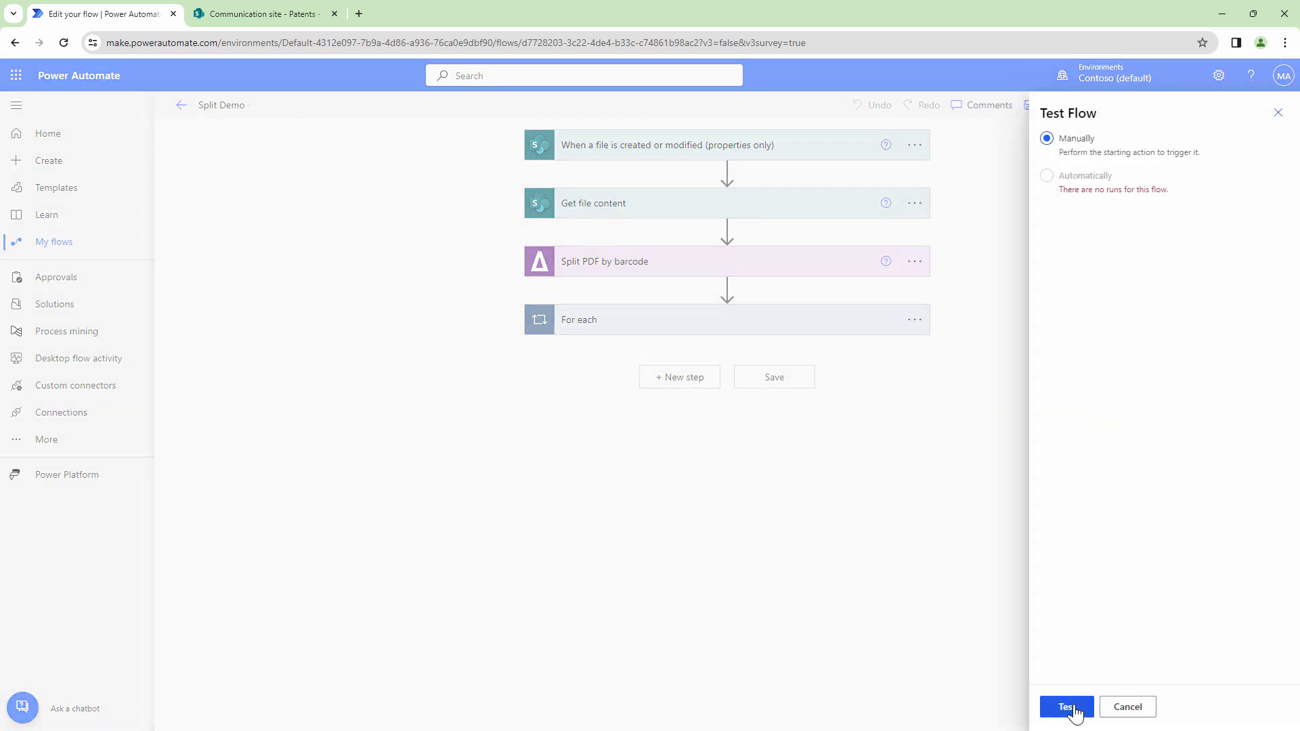
left_click(1075, 711)
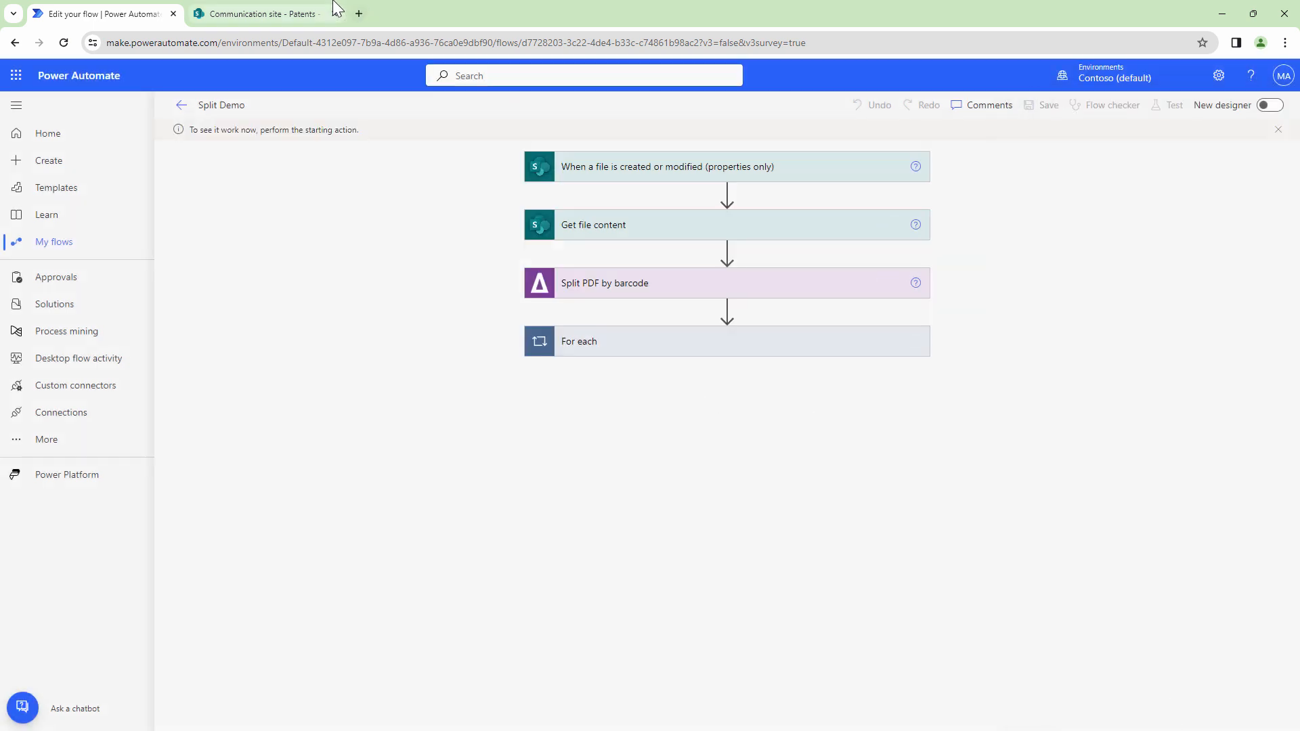
left_click(333, 6)
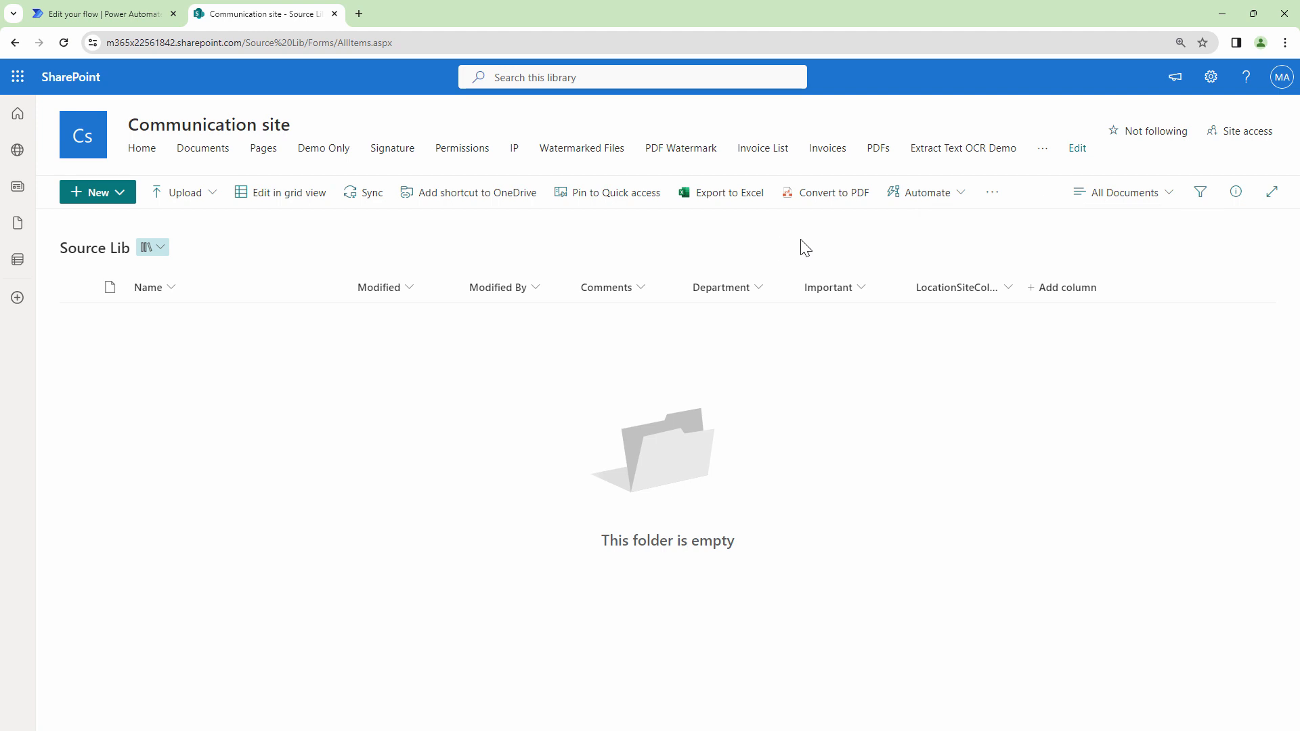
left_click(122, 11)
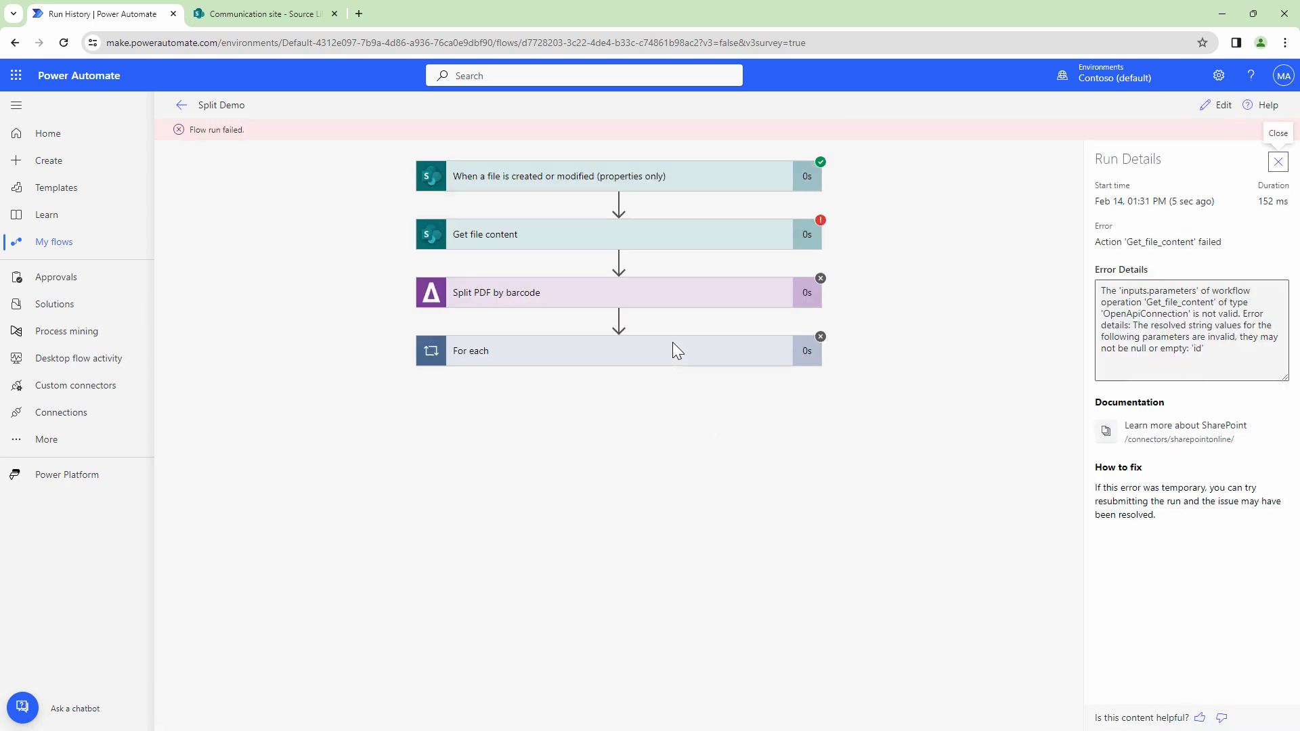
- Reopen the flow for editing and clear the File Identifier of the Get file content action
left_click(1217, 105)
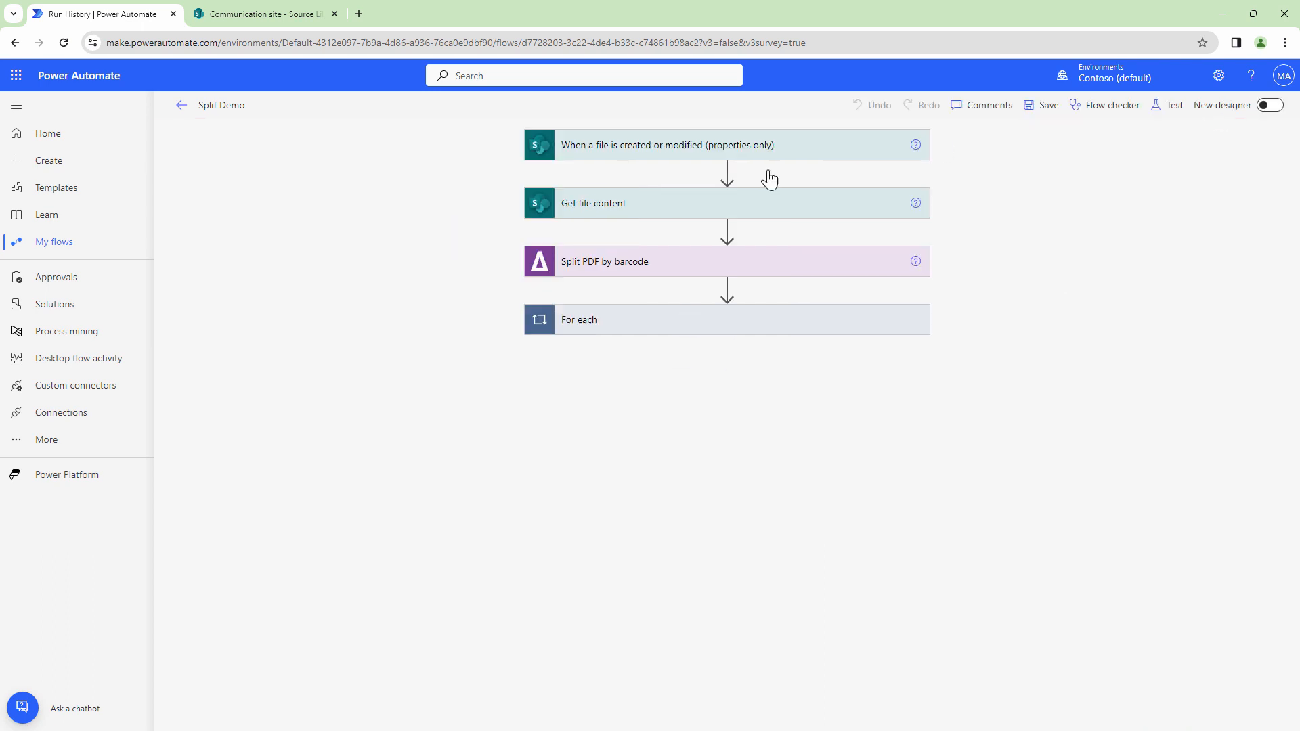
left_click(649, 211)
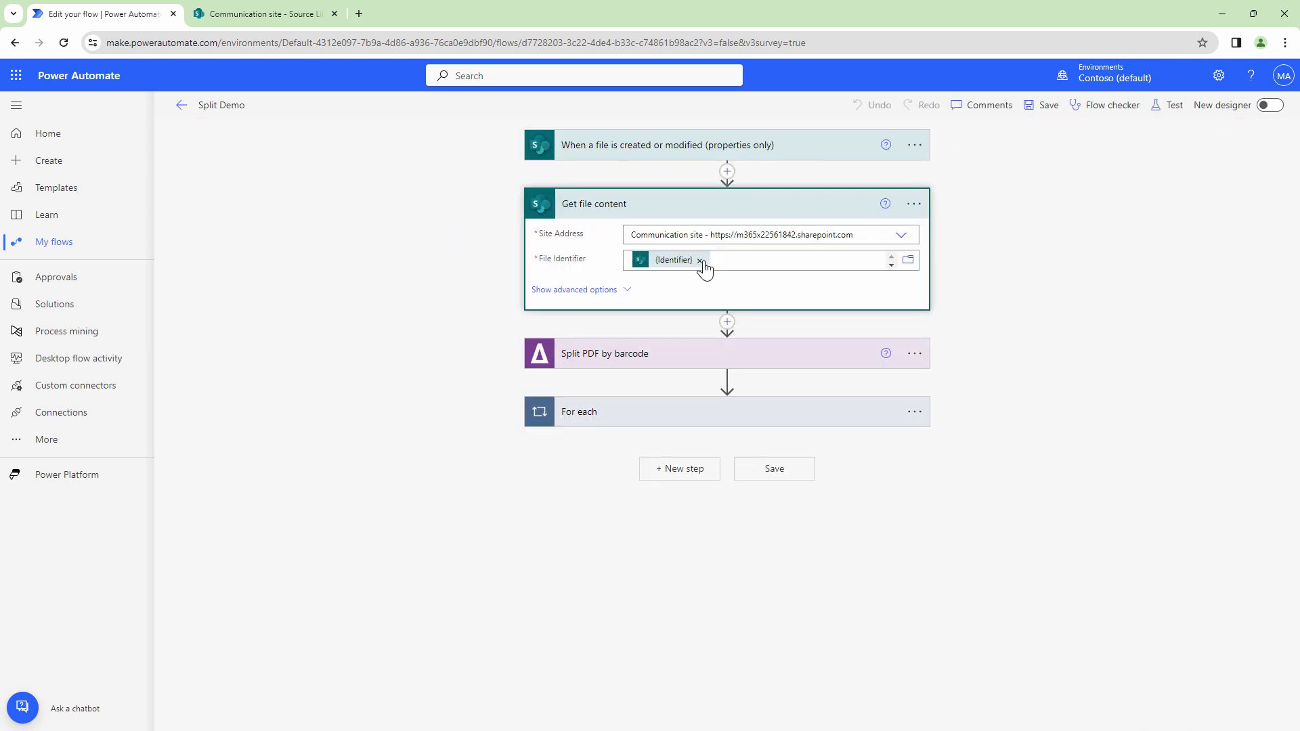
left_click(700, 261)
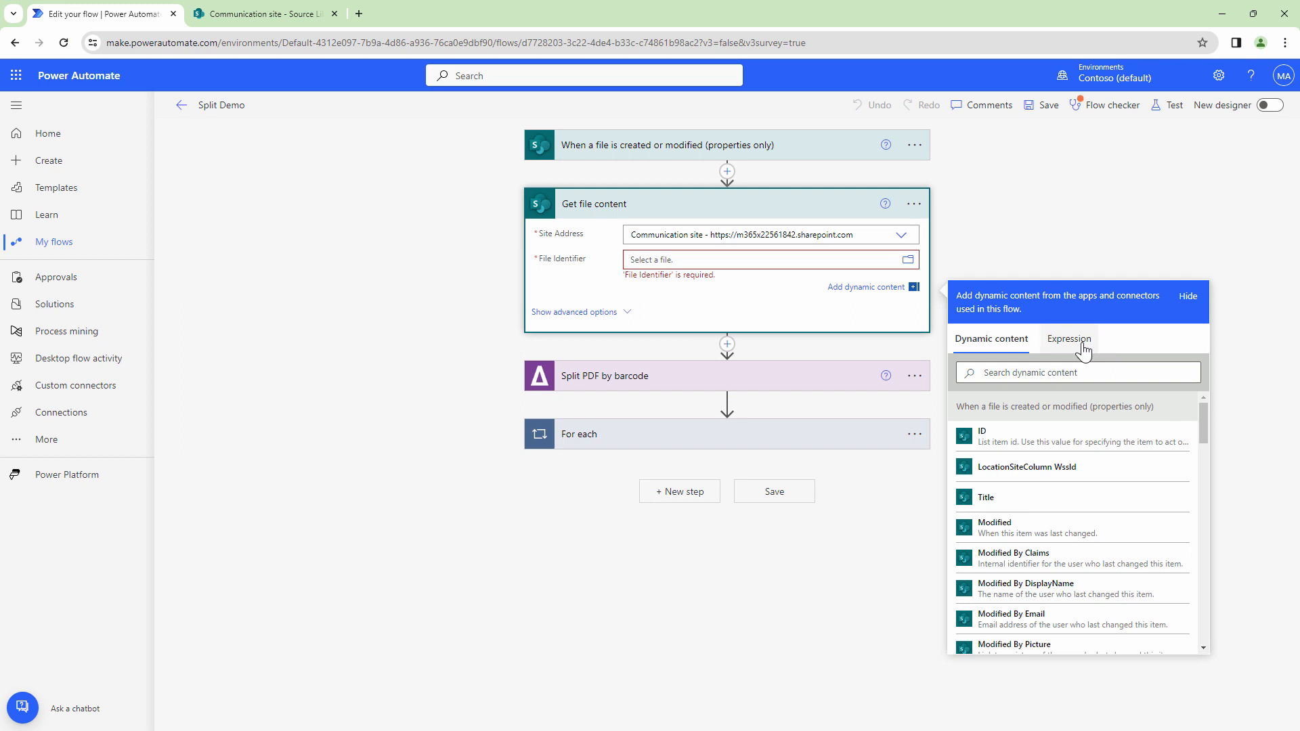
left_click(1083, 347)
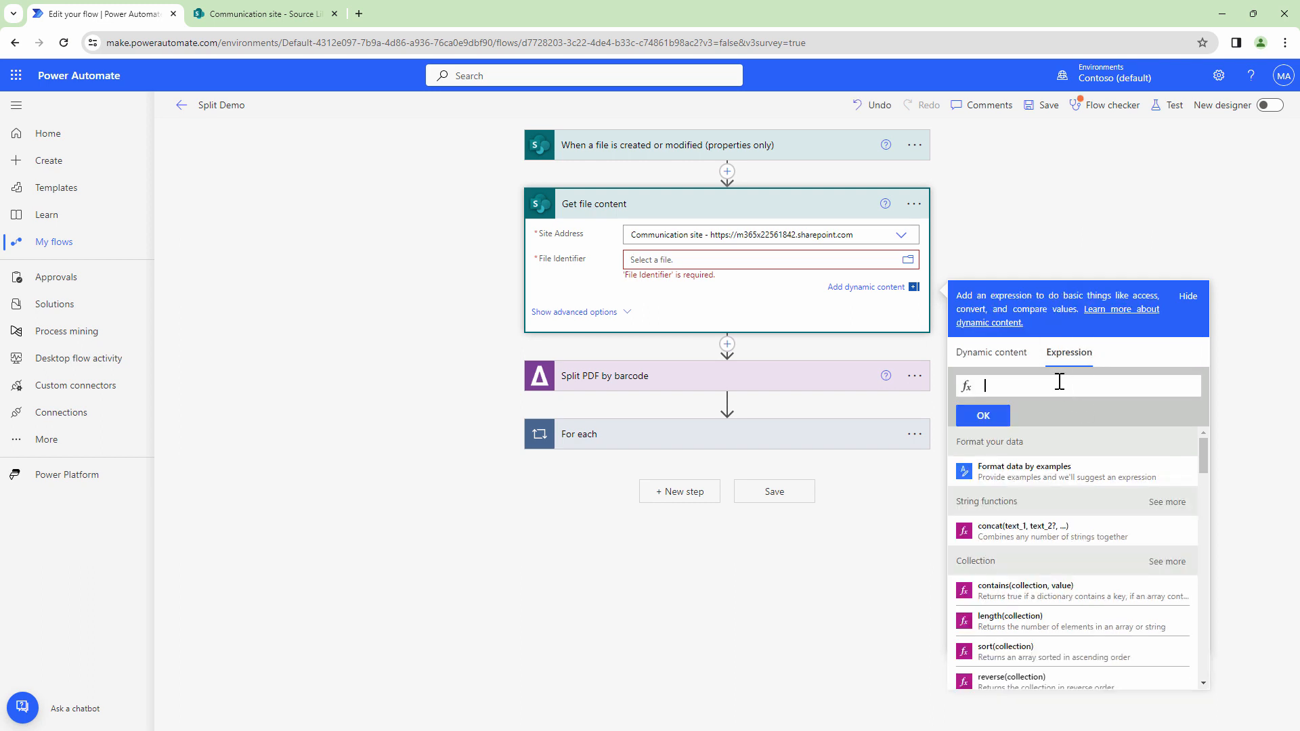
type("i")
key("BackSpace")
left_click(997, 359)
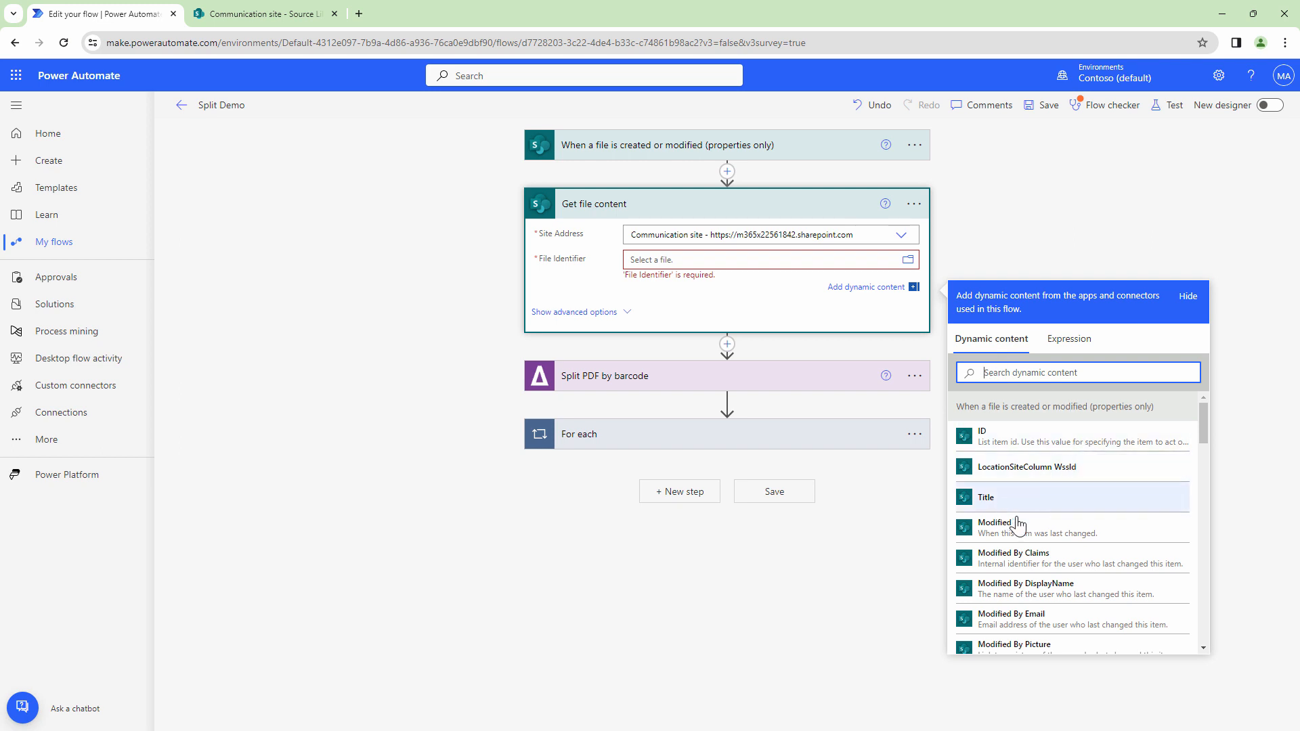
- Set Get file content's File Identifier to the trigger's Identifier output and save the flow
type("ider")
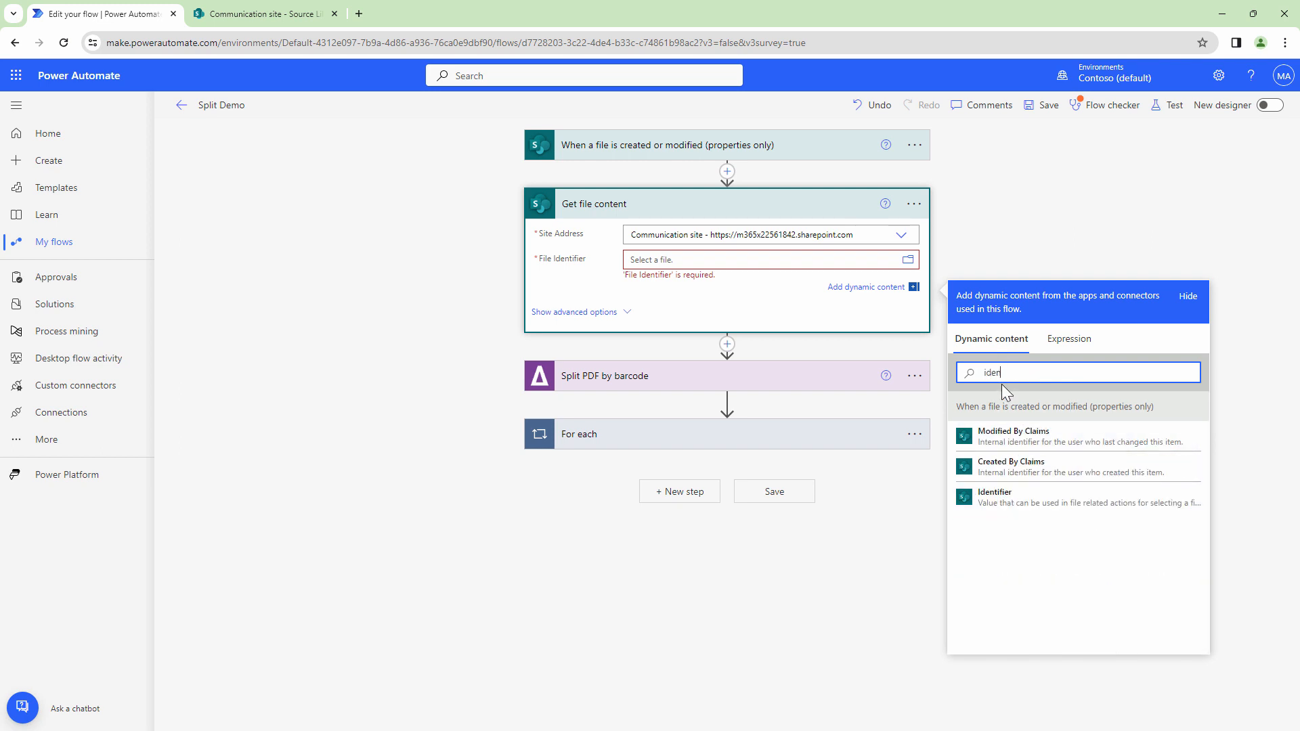
left_click(1073, 501)
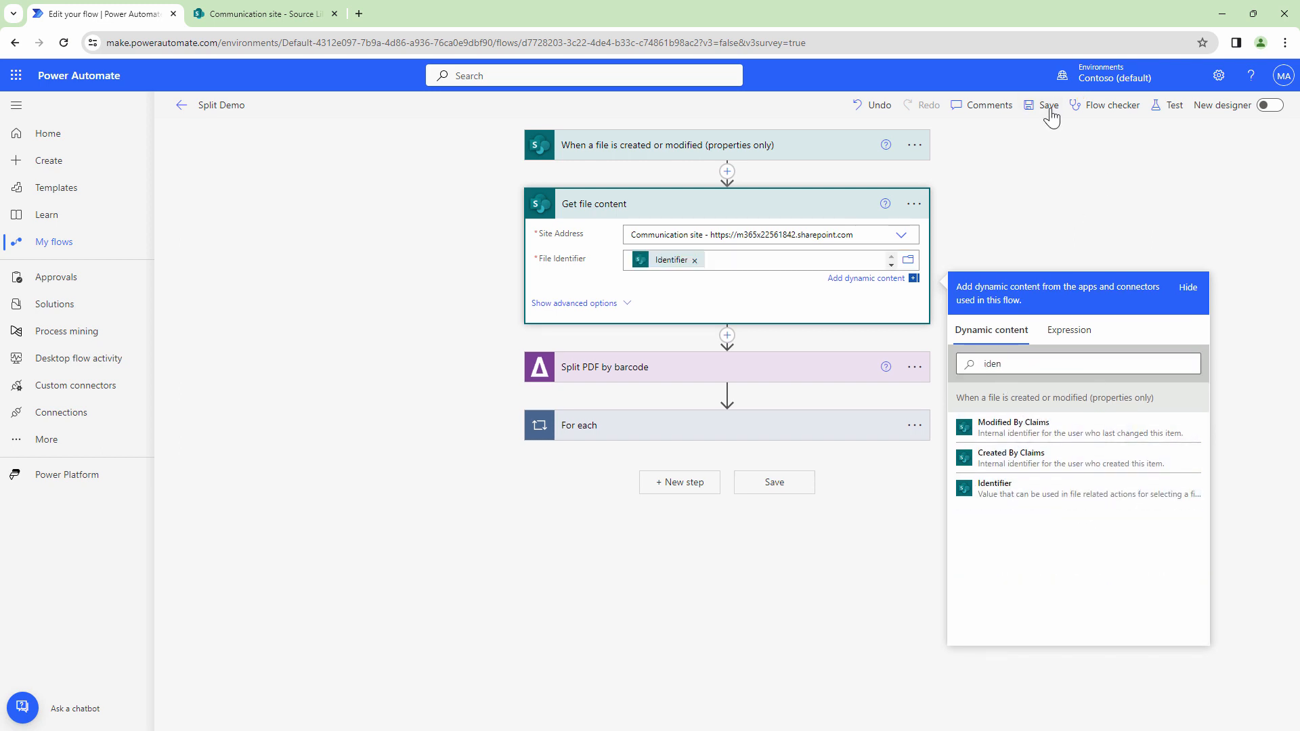
left_click(1048, 106)
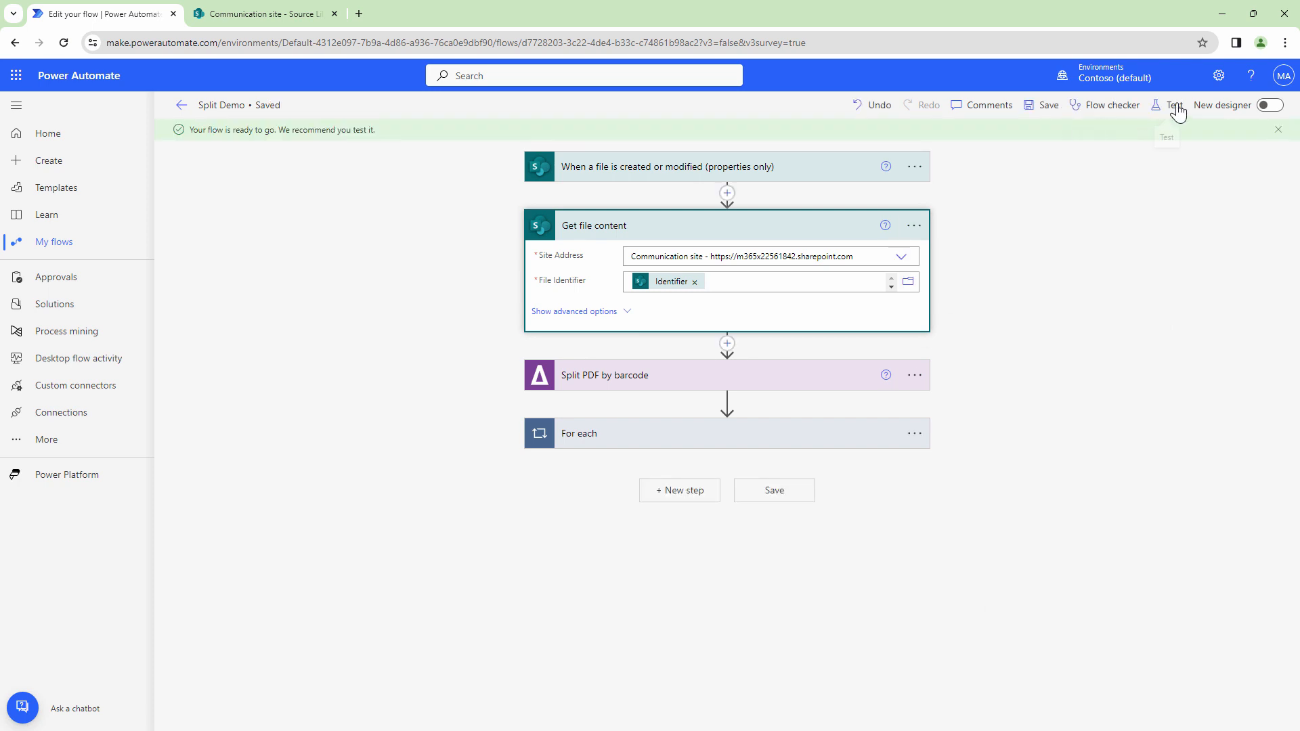
- Test the flow automatically with the most recent failed run as trigger, and expand the For each action in the run results
left_click(1175, 105)
left_click(1085, 178)
left_click(1085, 201)
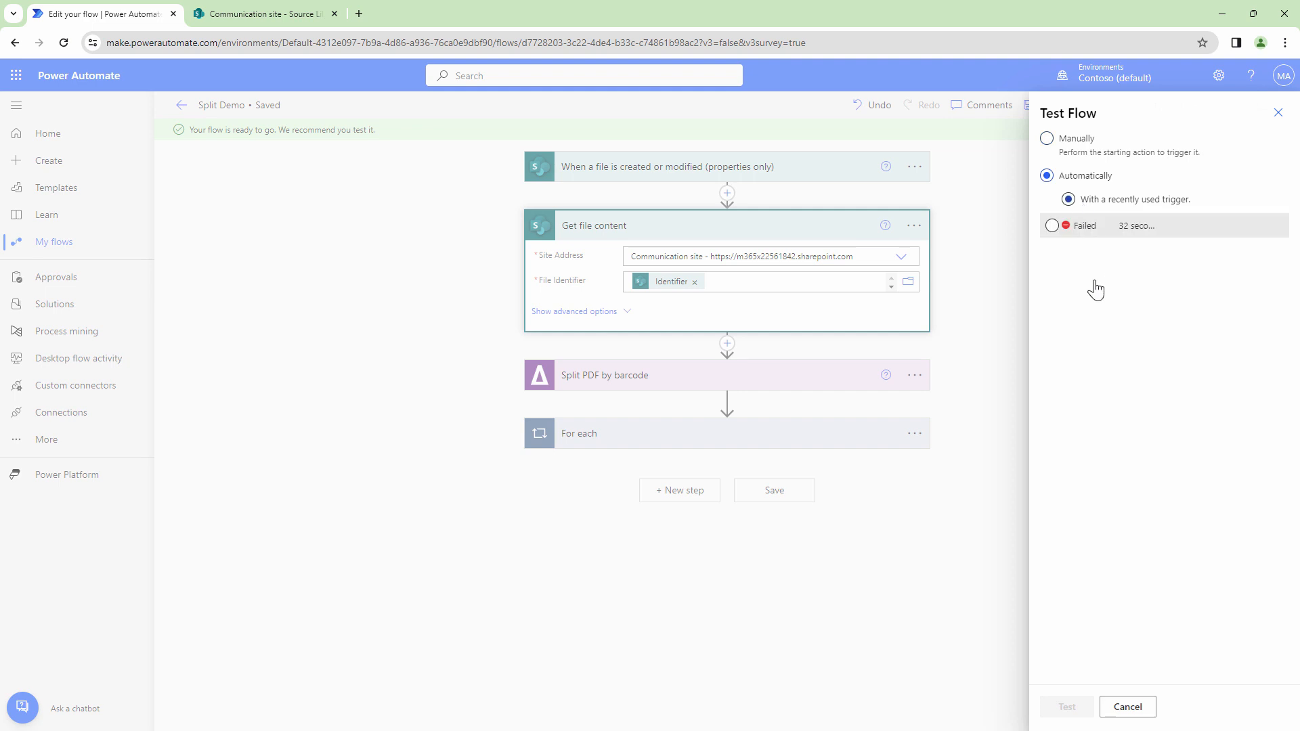
left_click(1078, 229)
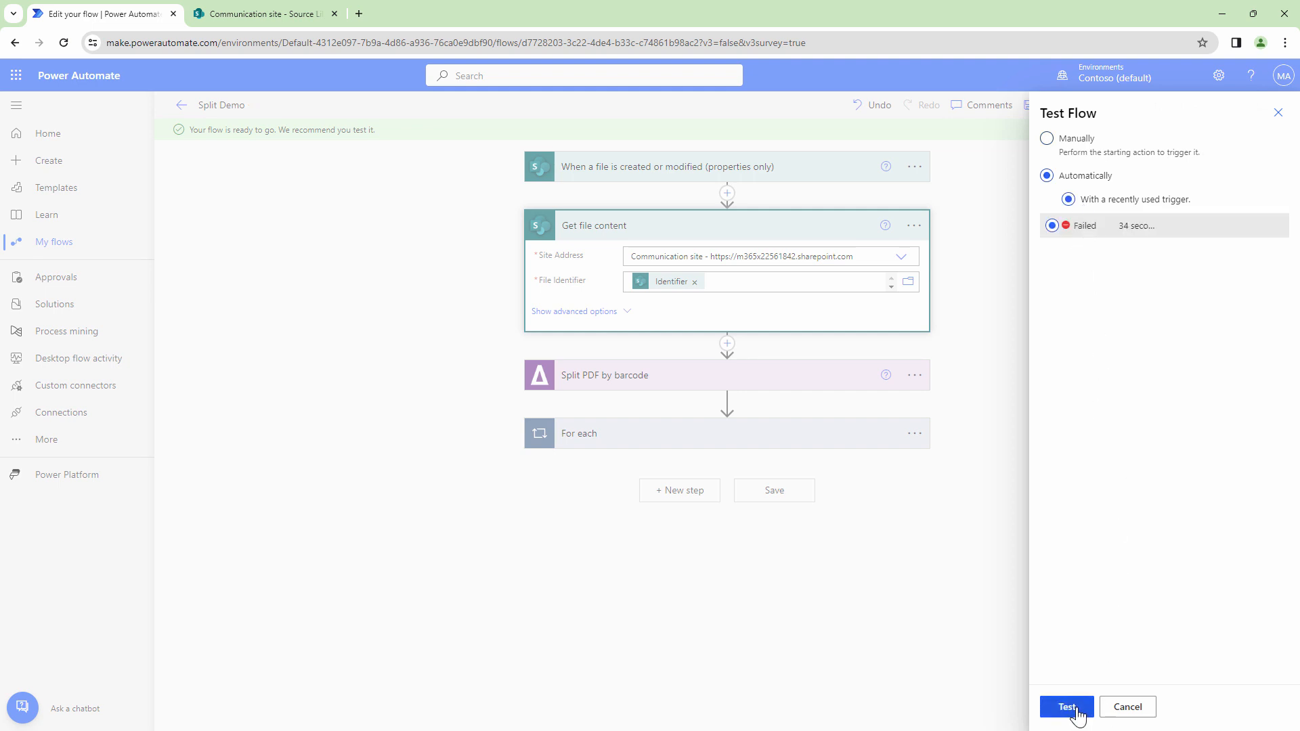
left_click(1068, 707)
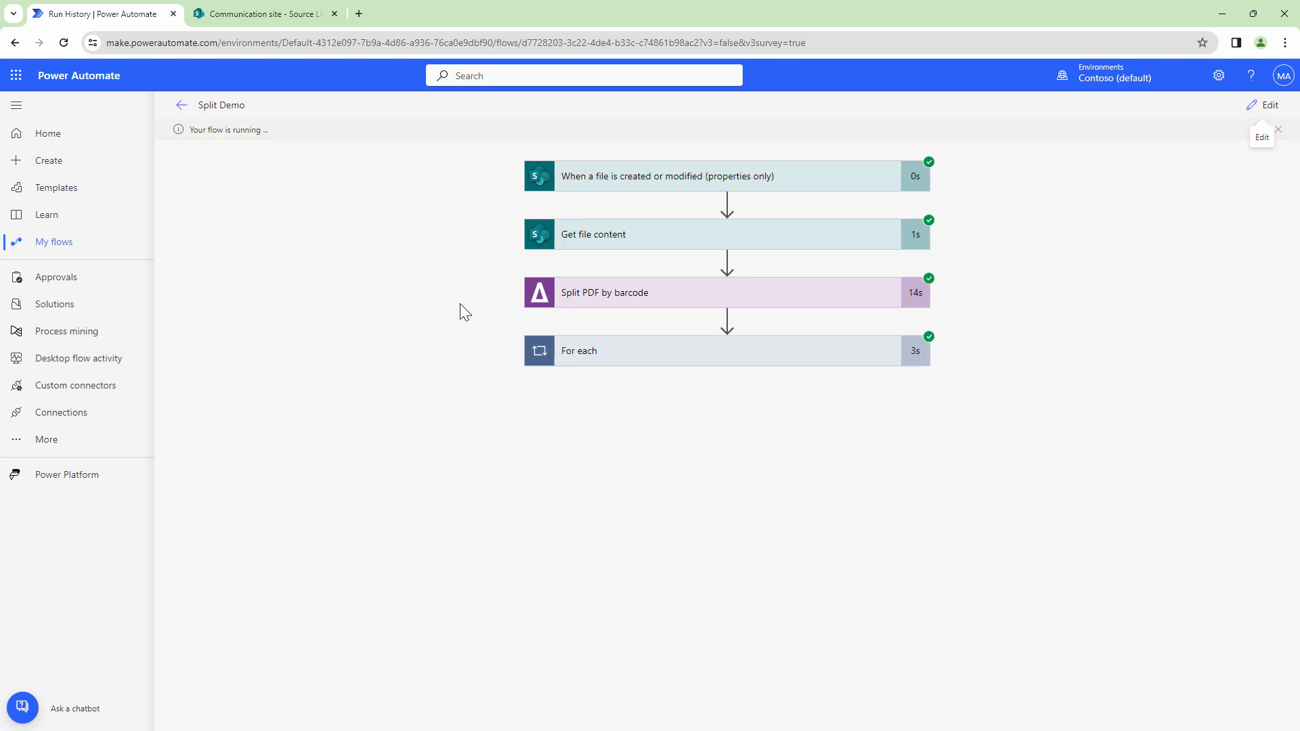
left_click(695, 352)
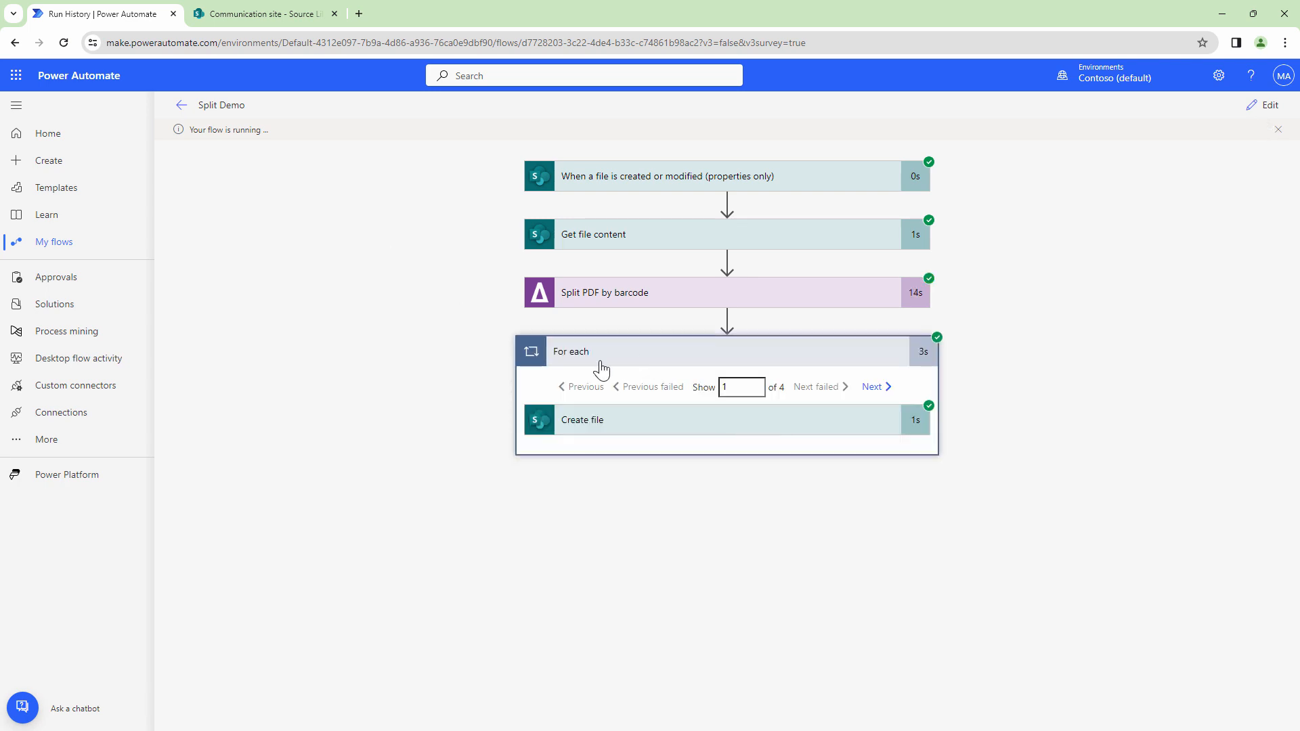
- Switch to SharePoint, refresh the Source Lib page, and open the Patents library from the site navigation
left_click(285, 15)
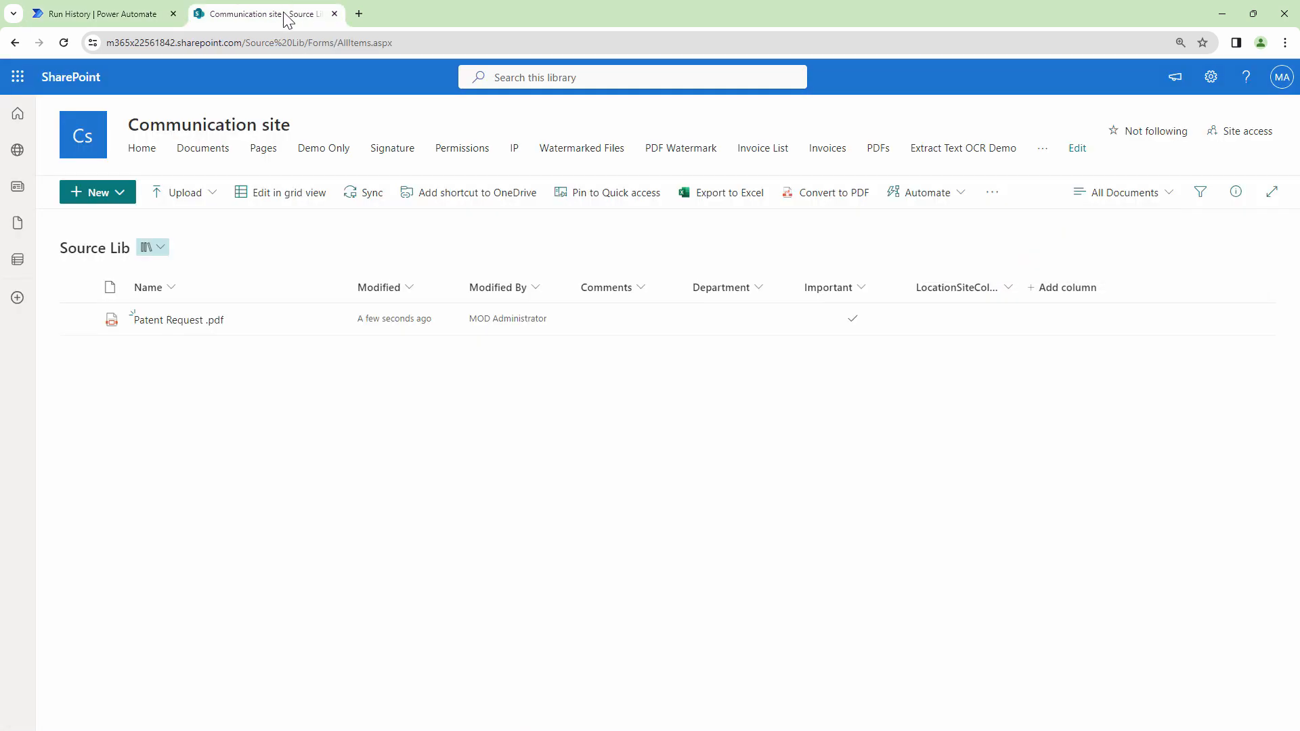
left_click(68, 42)
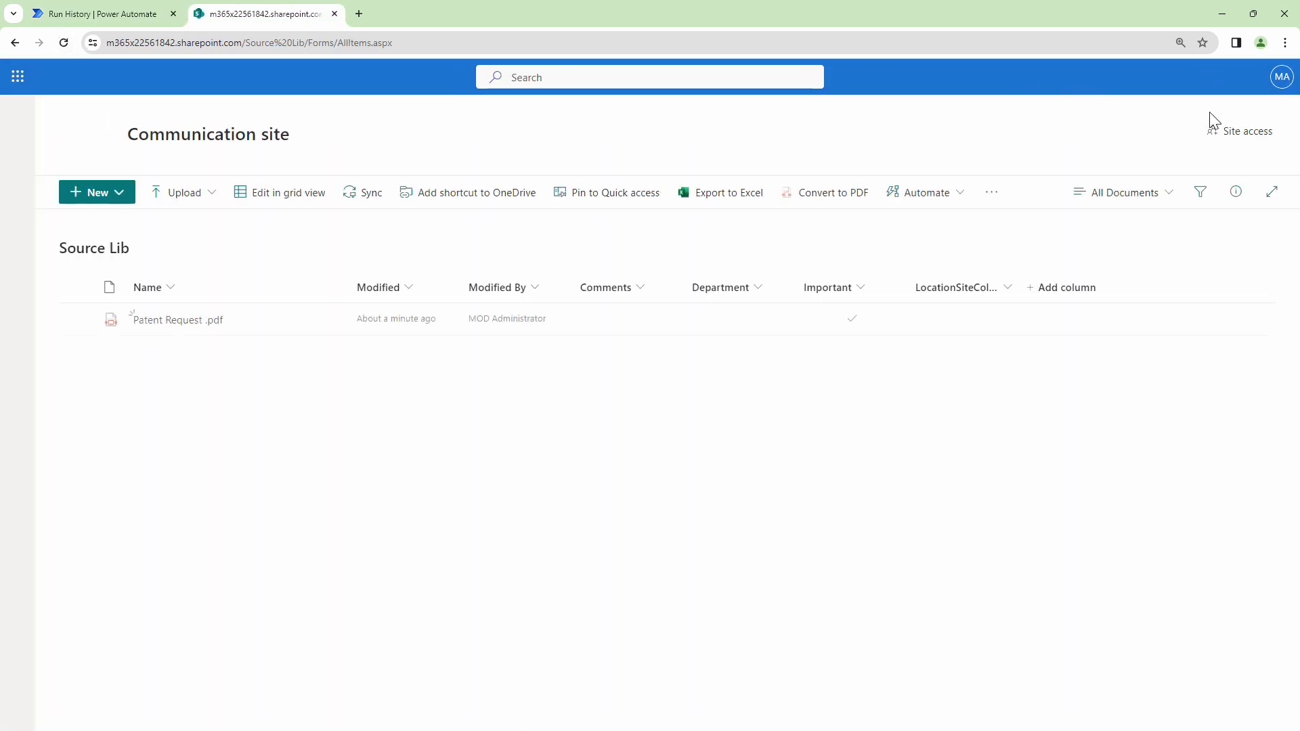
left_click(1043, 148)
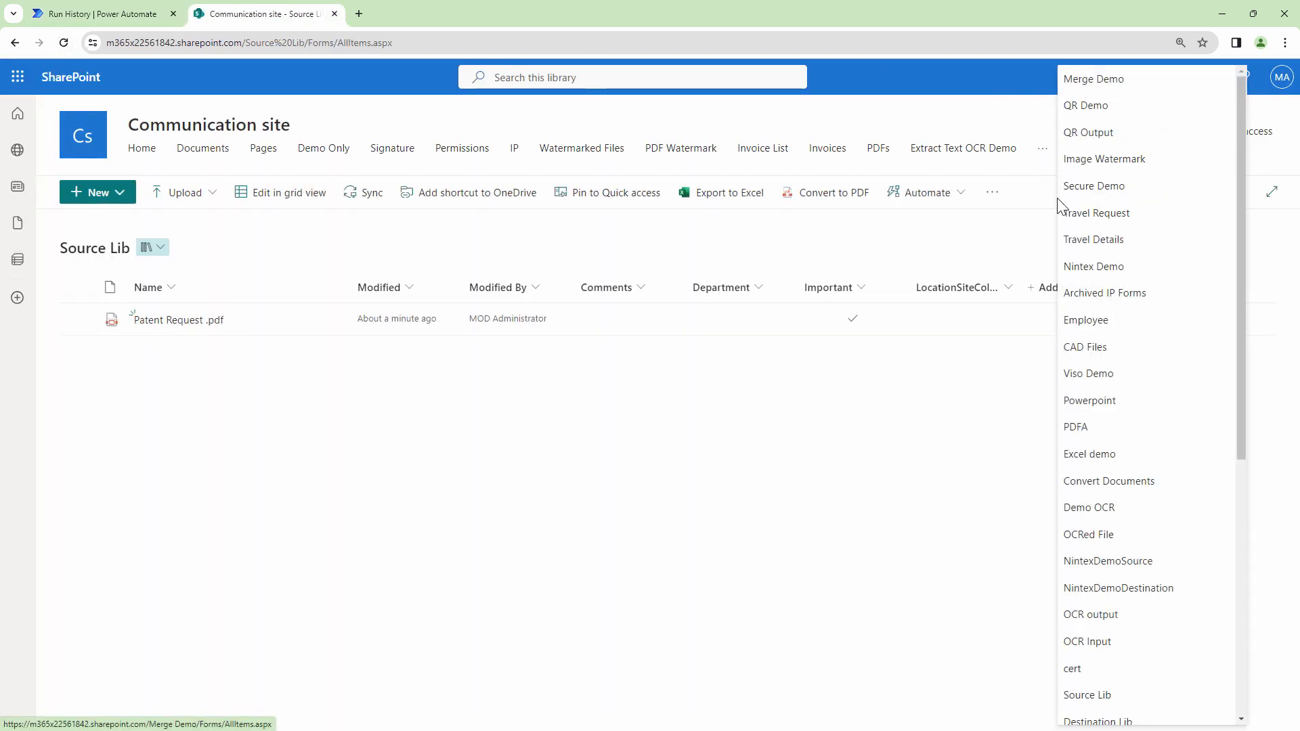
scroll(1151, 562, "down", 3)
left_click(1149, 563)
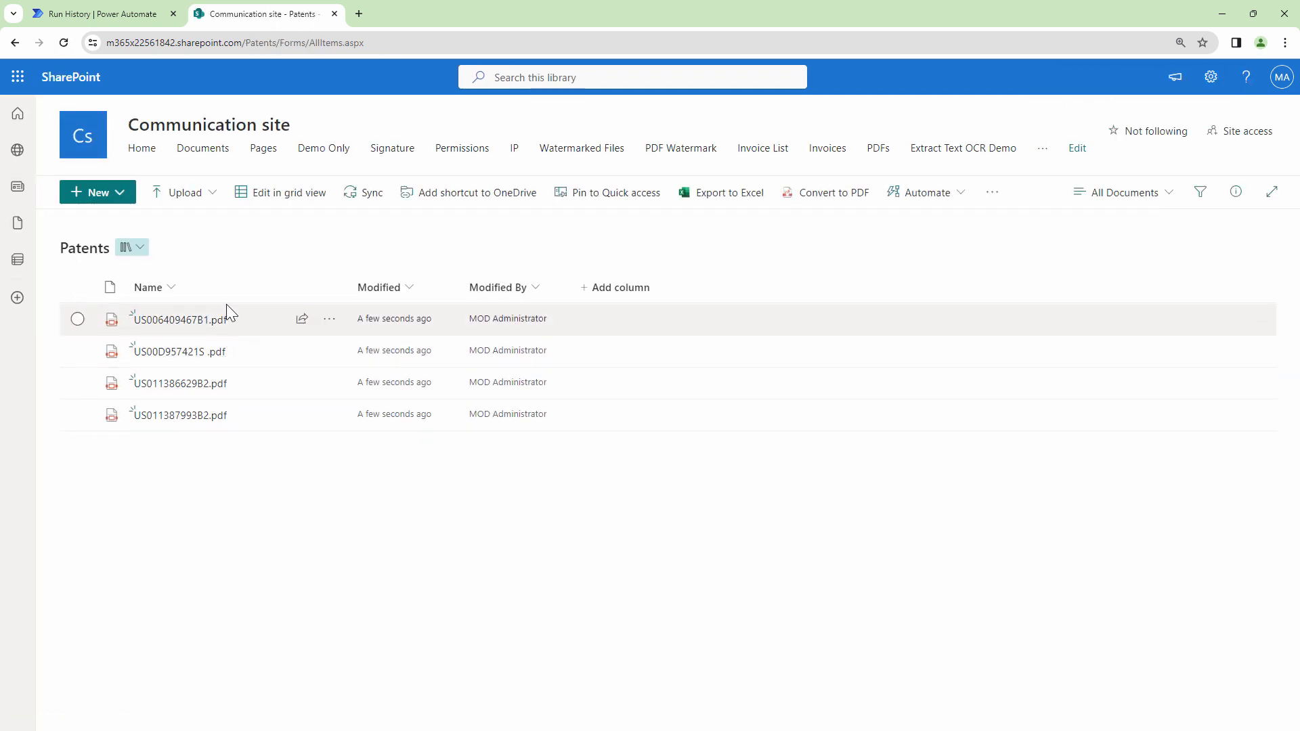
- Open US006409467B1.pdf from the Patents library in a new browser tab, review its barcode page and remaining pages, and return to the library
left_click(80, 320)
left_click(329, 319)
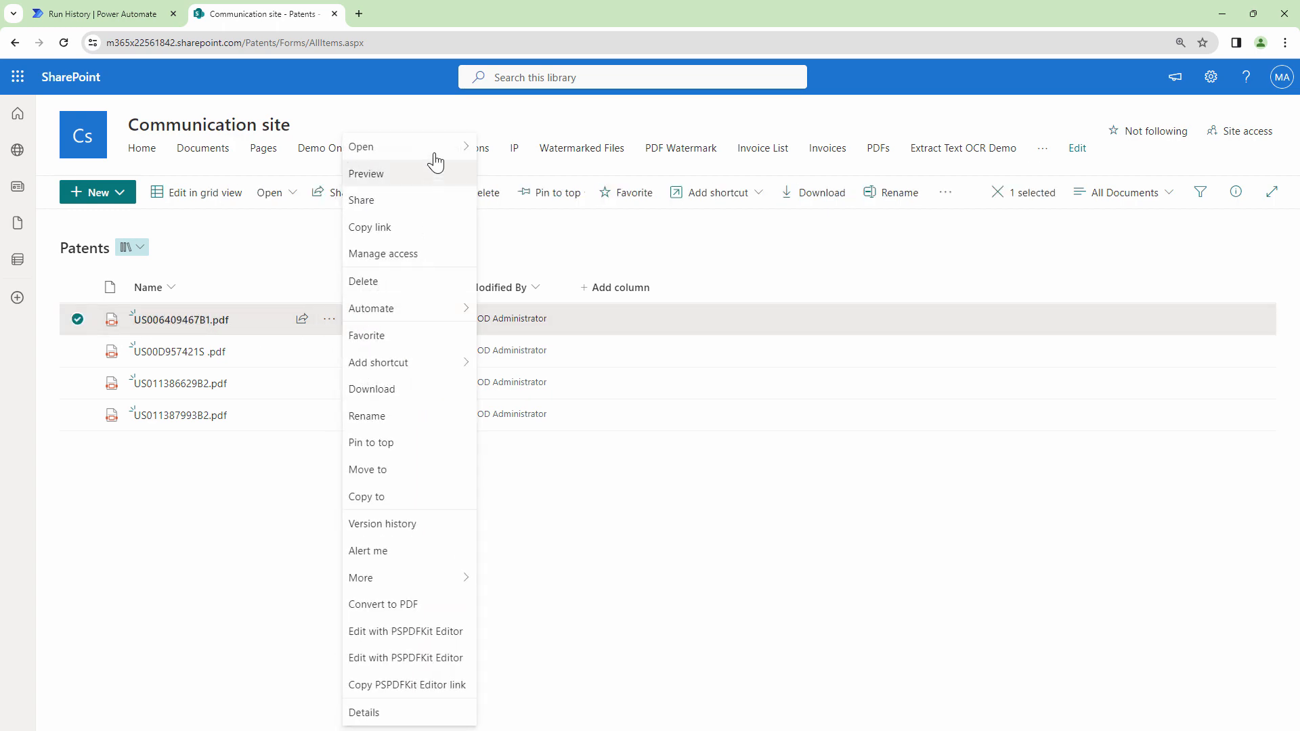
mouse_move(435, 160)
left_click(527, 177)
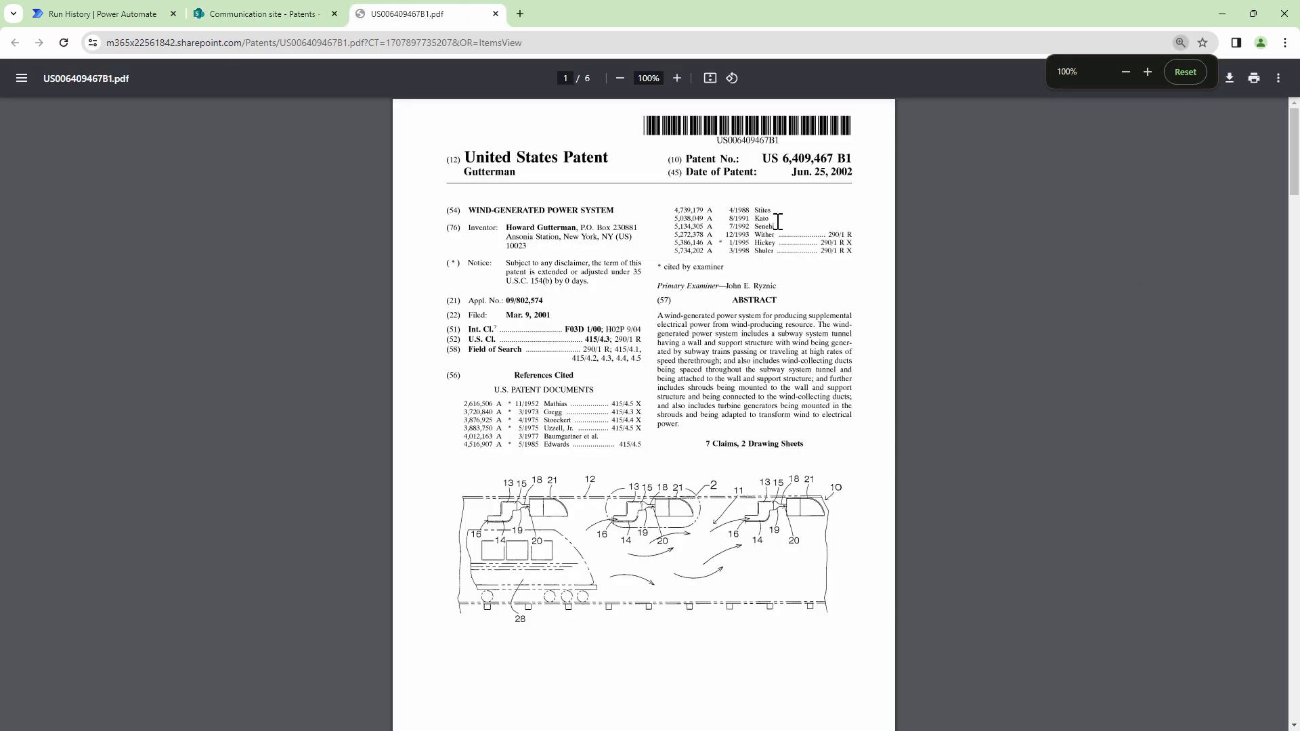
scroll(893, 296, "down", 15)
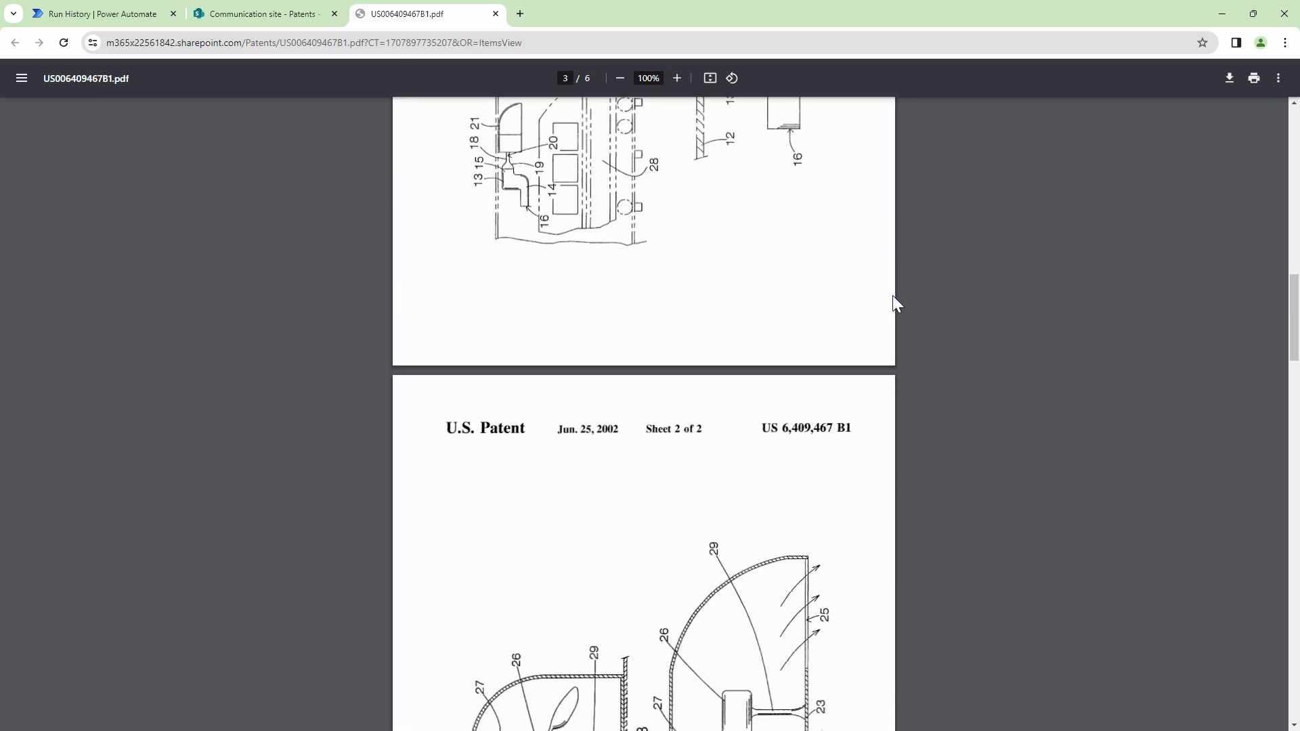
scroll(892, 303, "down", 20)
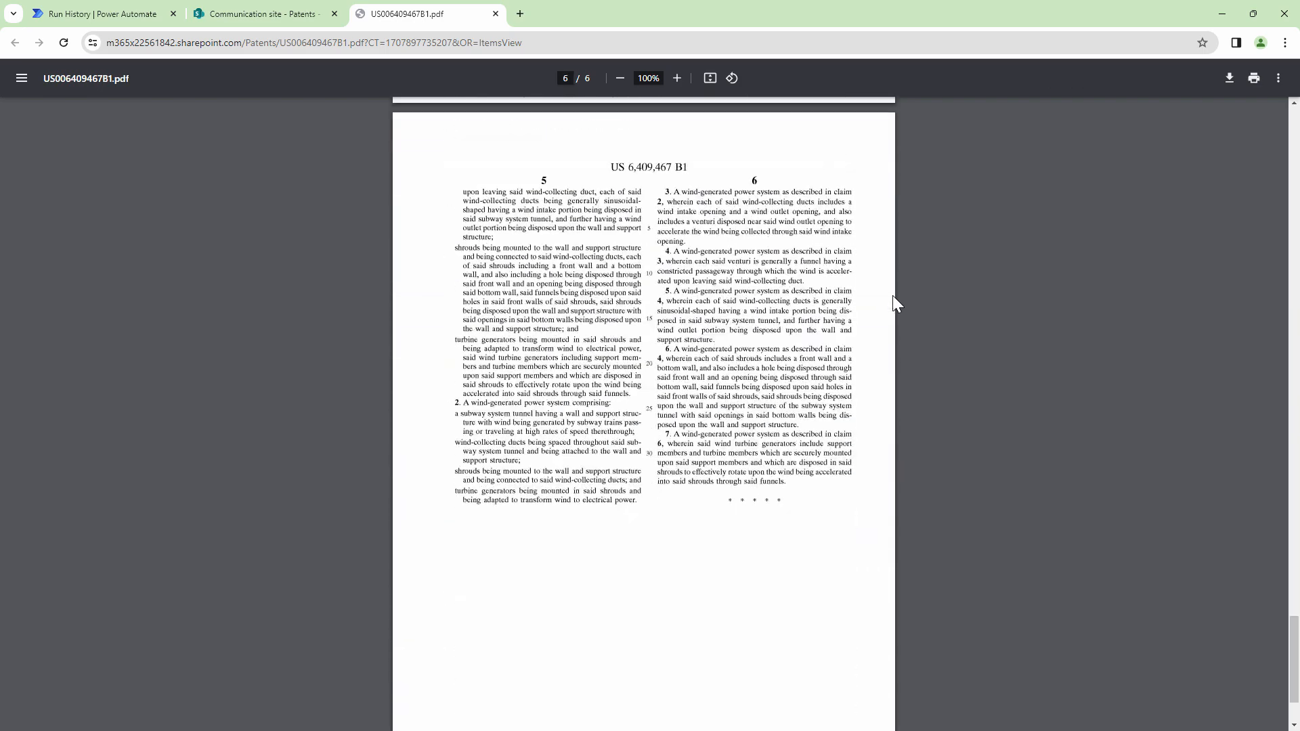
scroll(893, 297, "up", 16)
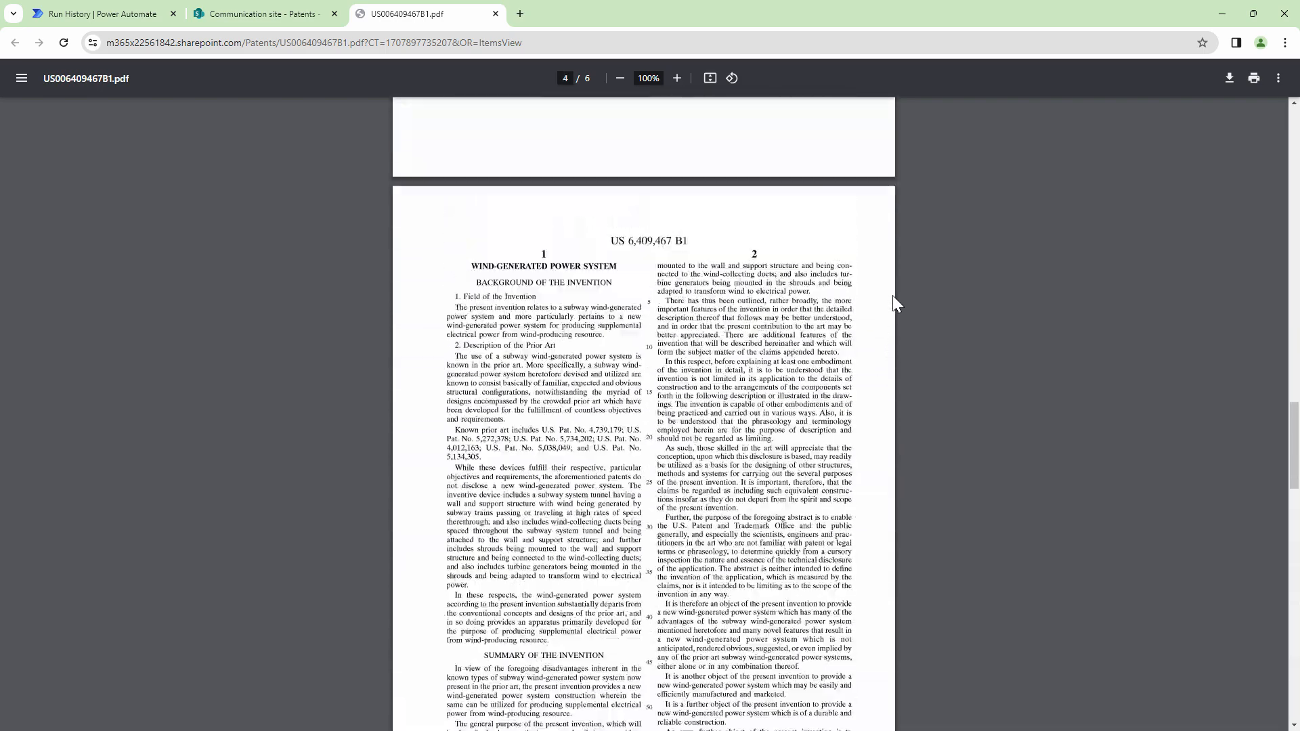
scroll(893, 298, "up", 12)
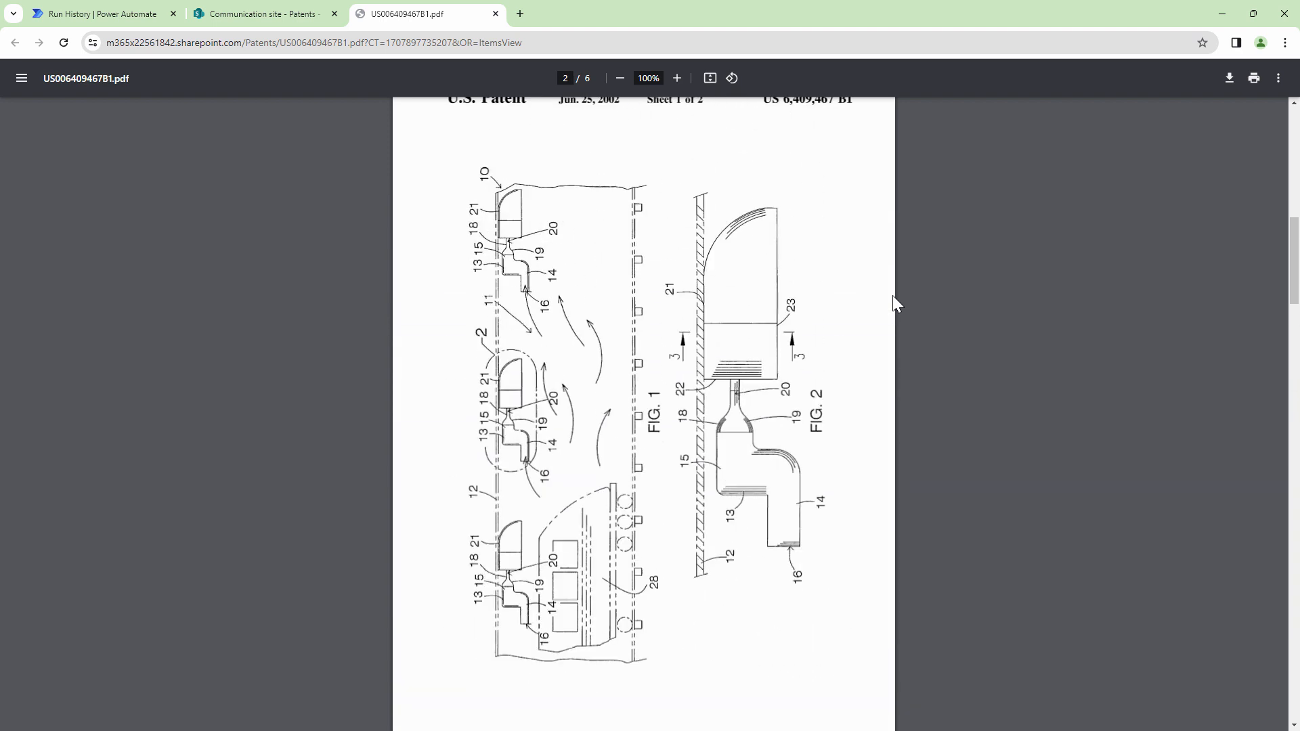
scroll(892, 298, "up", 10)
left_click(304, 13)
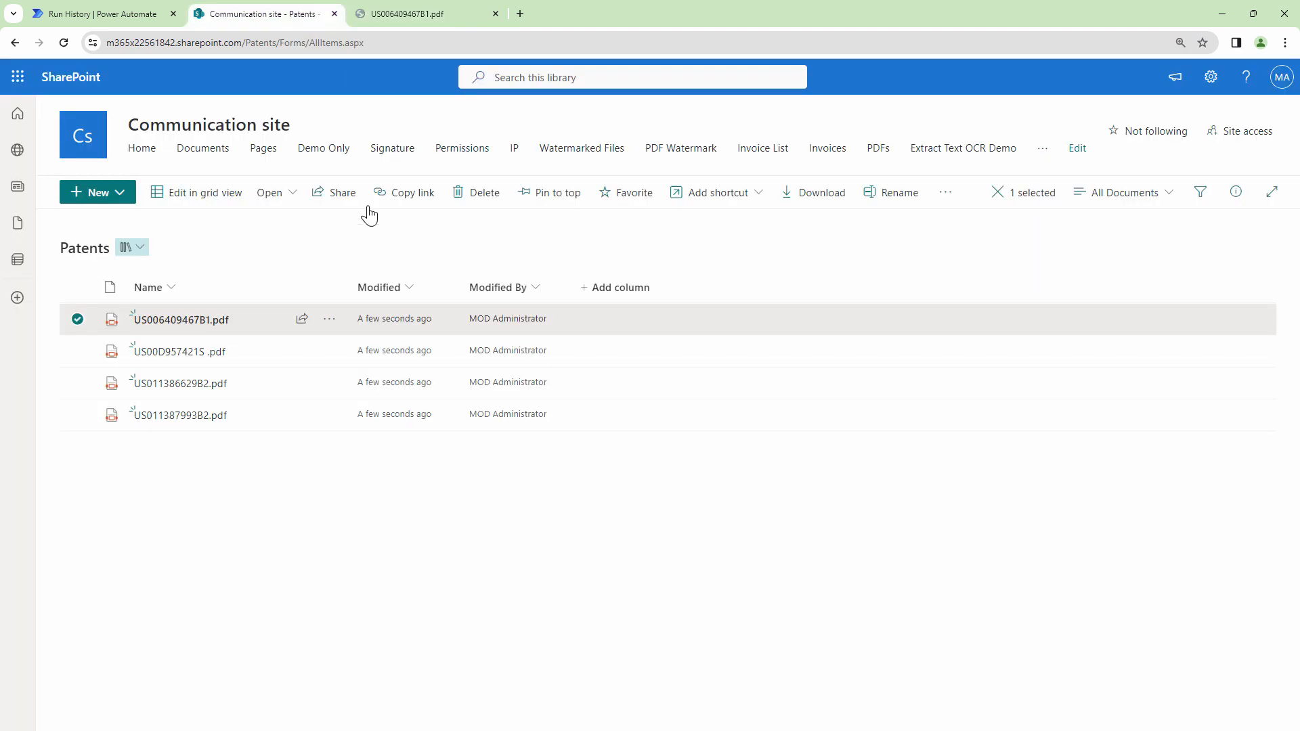
mouse_move(217, 324)
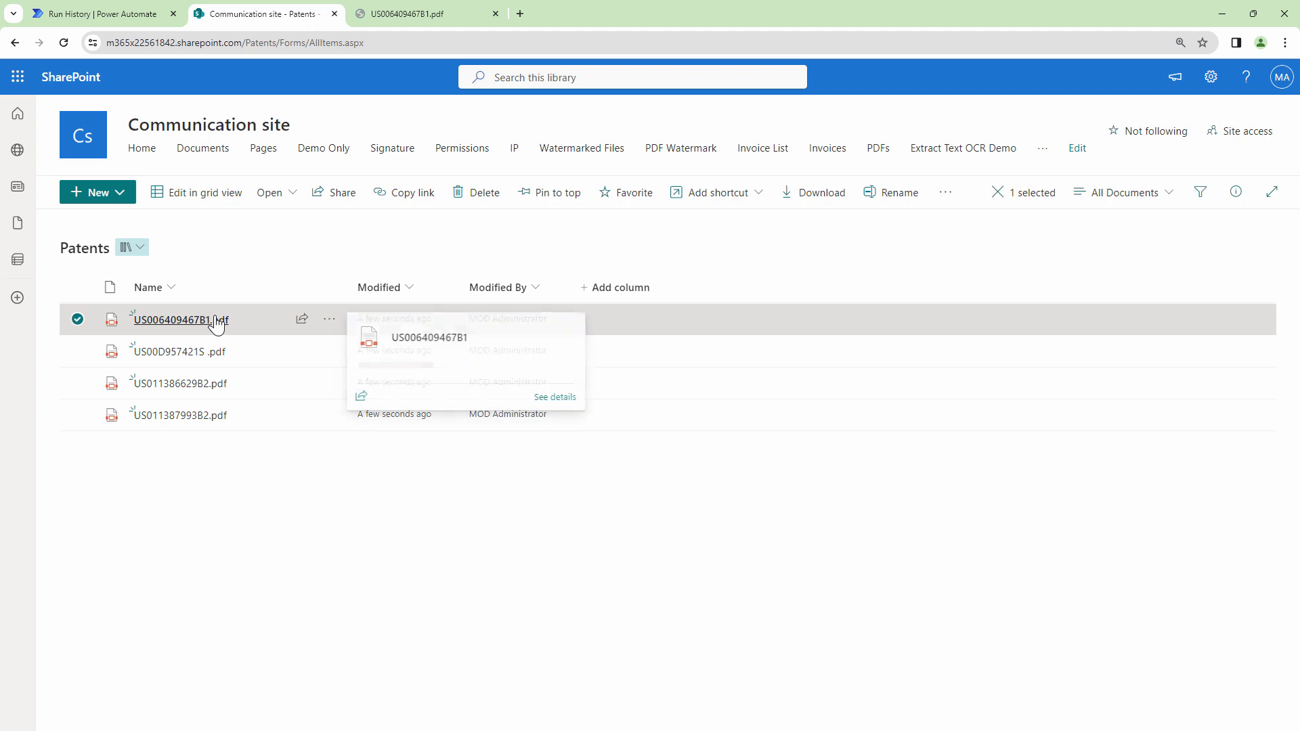